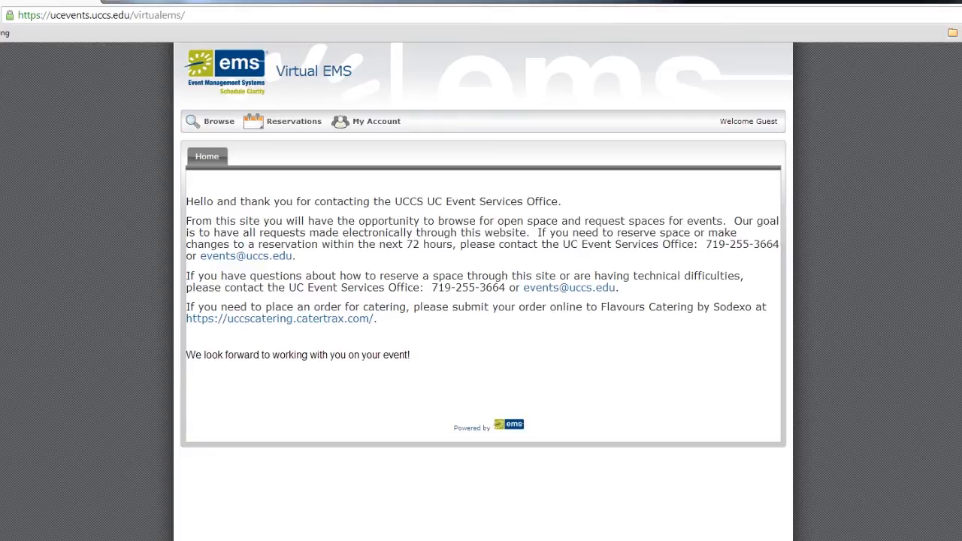
- Show the Browse Events monthly calendar of campus events for September 2013
mouse_move(218, 122)
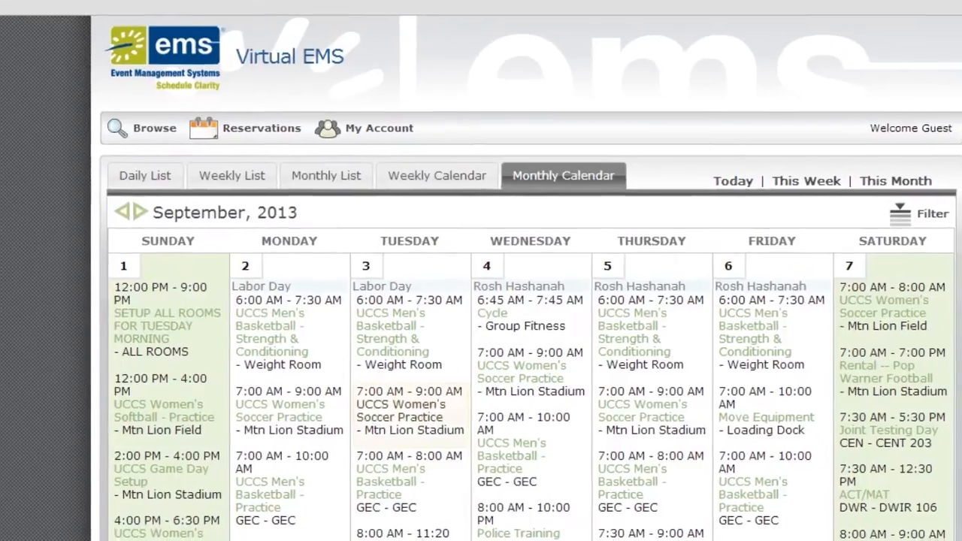
scroll(421, 412, "down", 4)
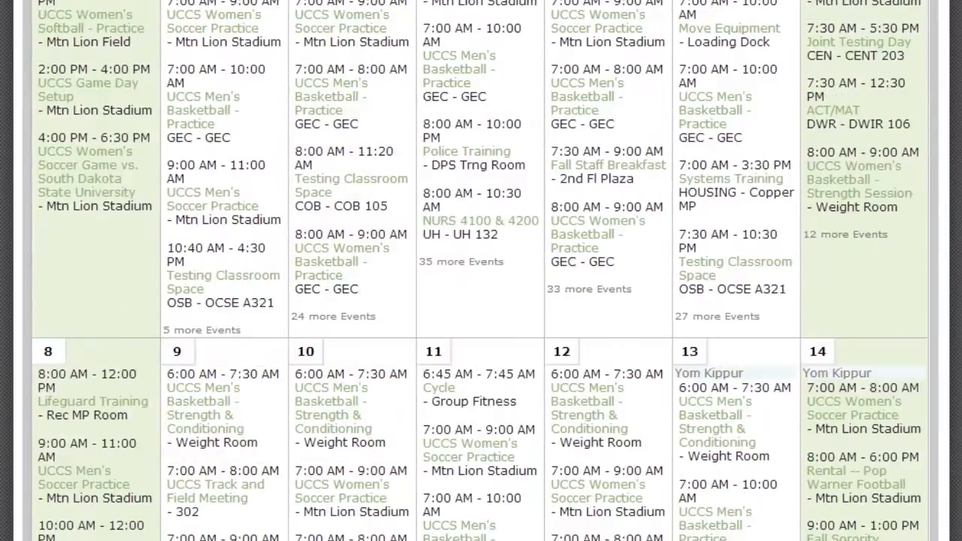
scroll(301, 410, "down", 4)
scroll(226, 458, "down", 10)
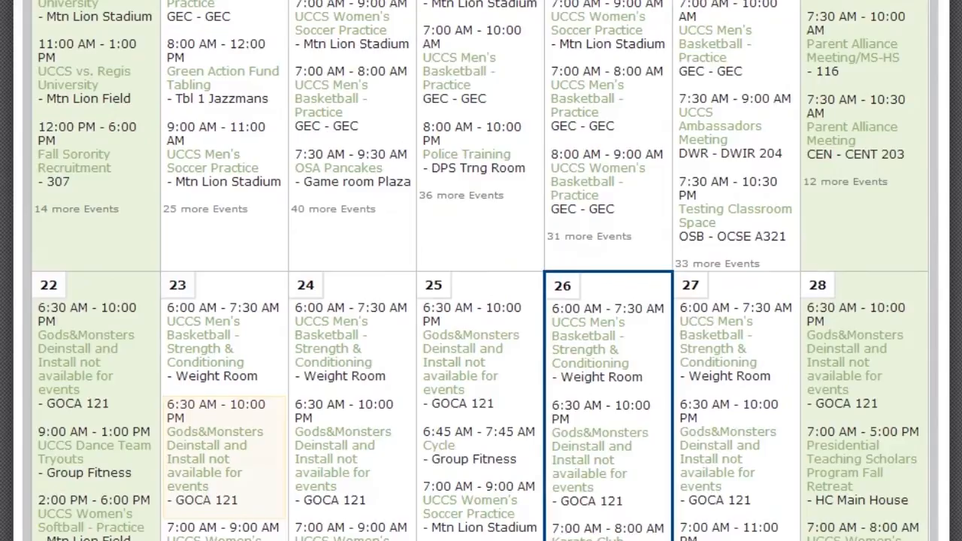
mouse_move(226, 457)
scroll(479, 507, "up", 15)
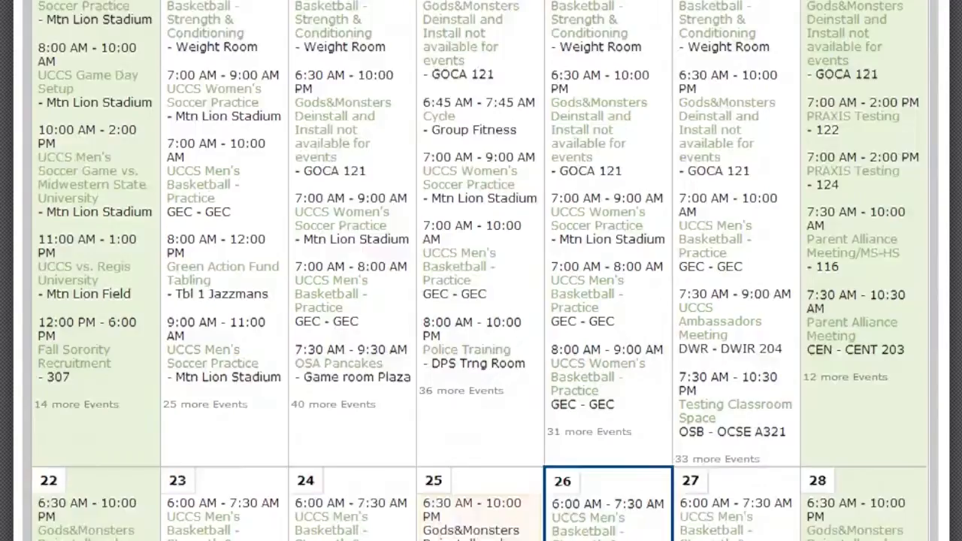
scroll(479, 488, "up", 3)
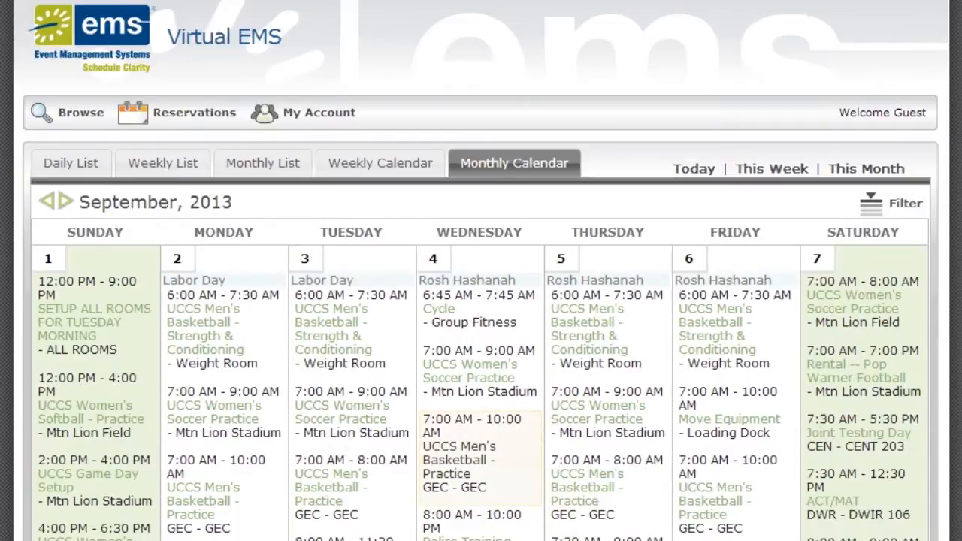
mouse_move(479, 490)
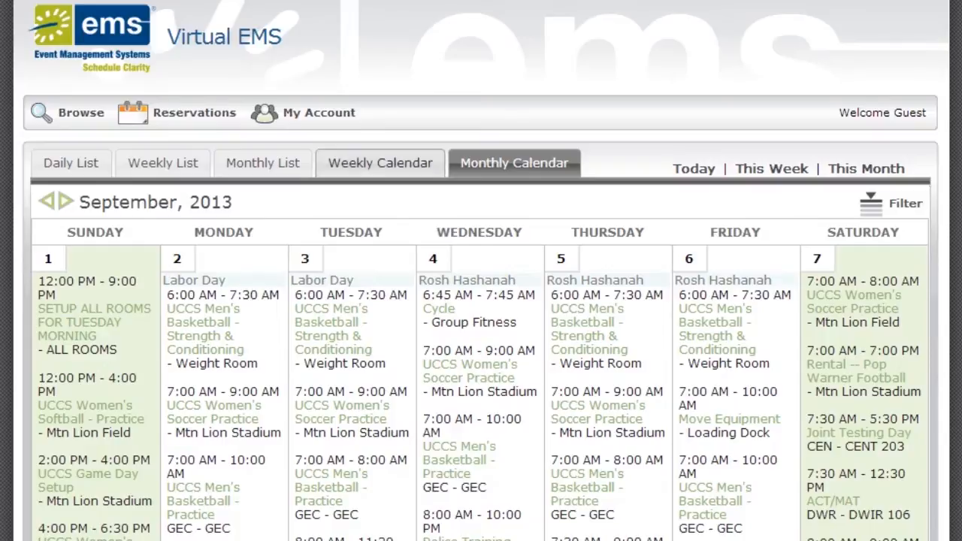
- Cycle the calendar and list views down to Thursday, September 26, and bring up the event filters
left_click(380, 162)
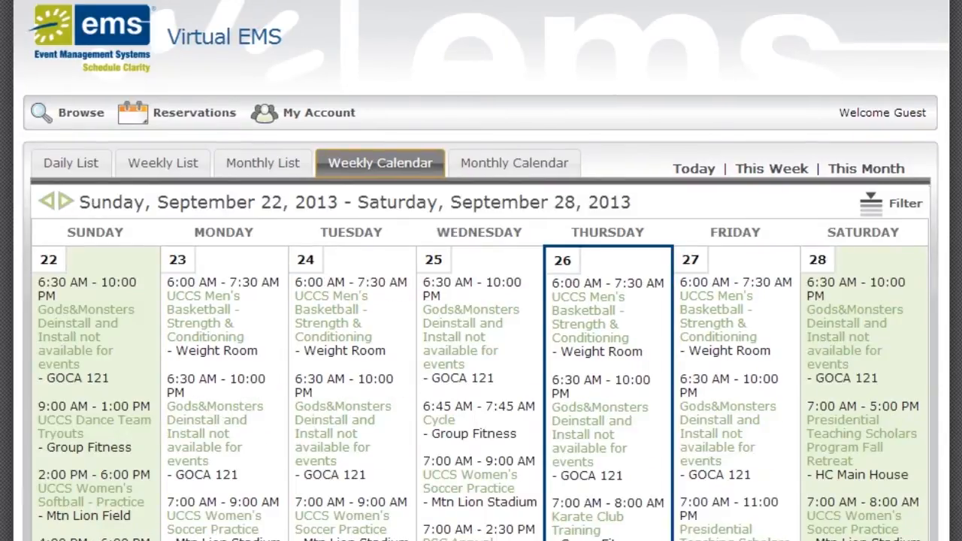
left_click(263, 163)
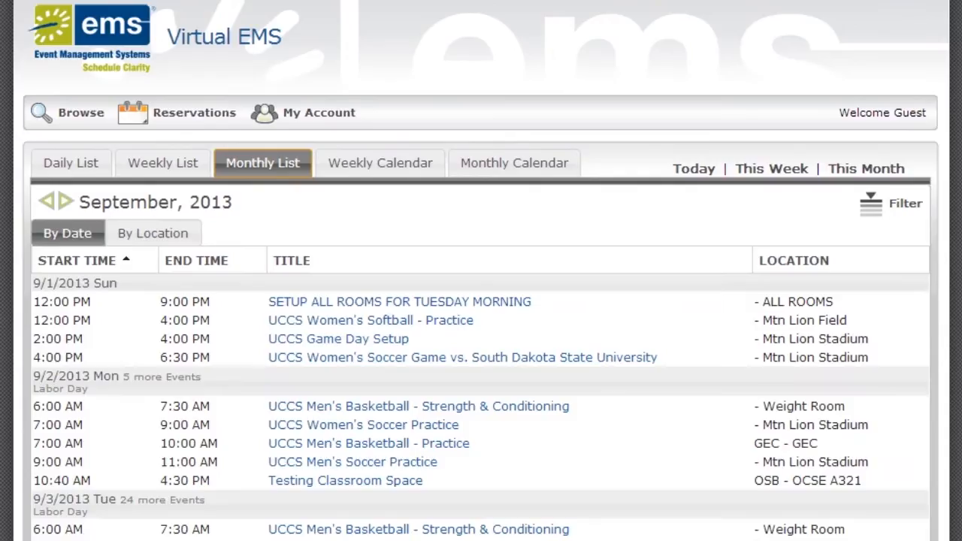
left_click(163, 162)
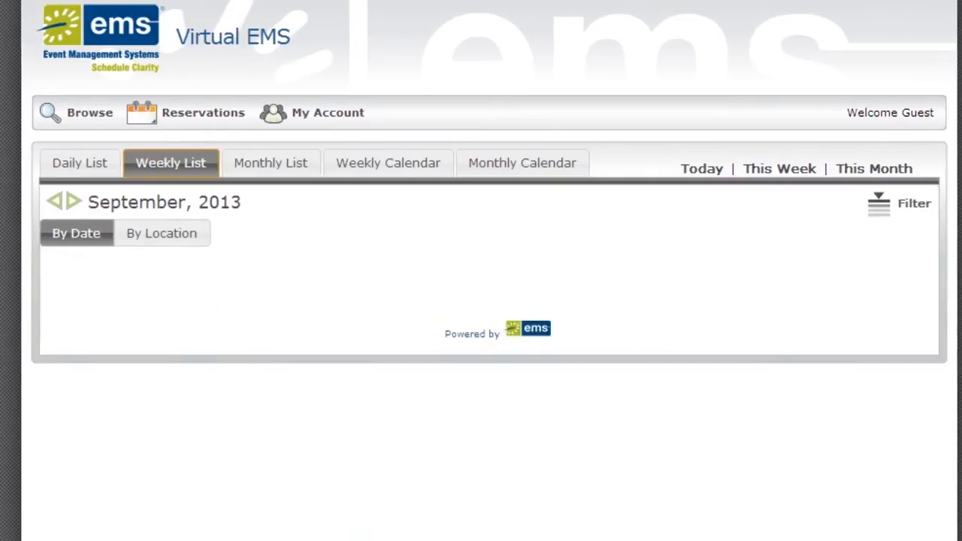
left_click(71, 163)
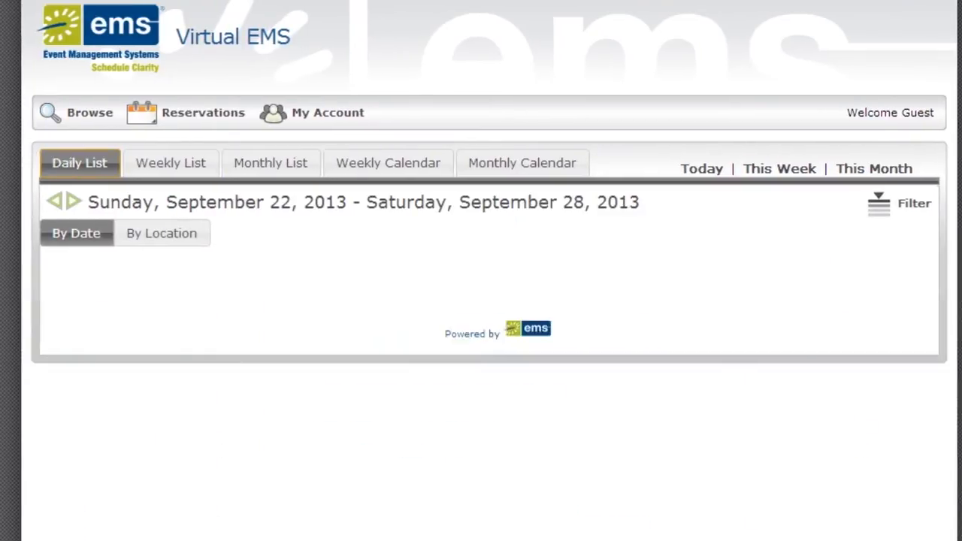
left_click(329, 339)
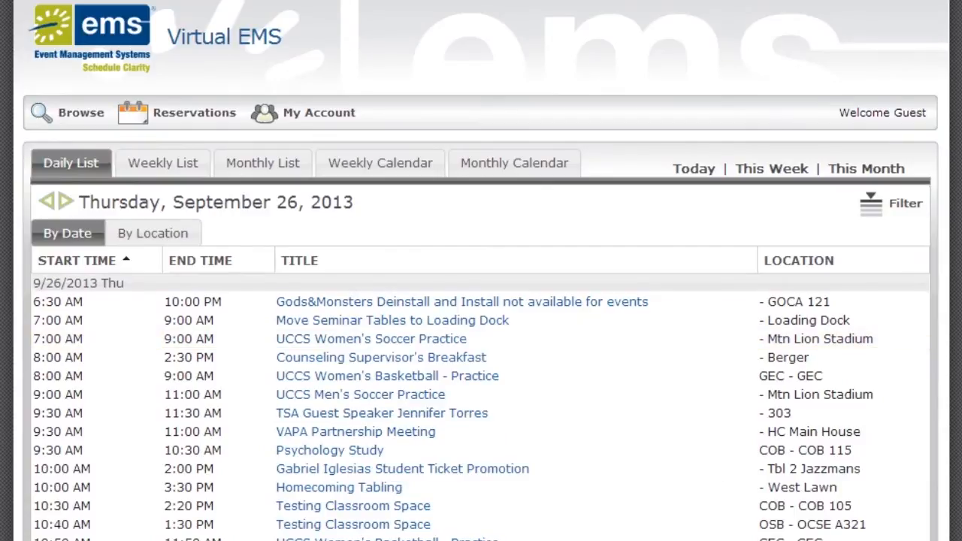
left_click(872, 203)
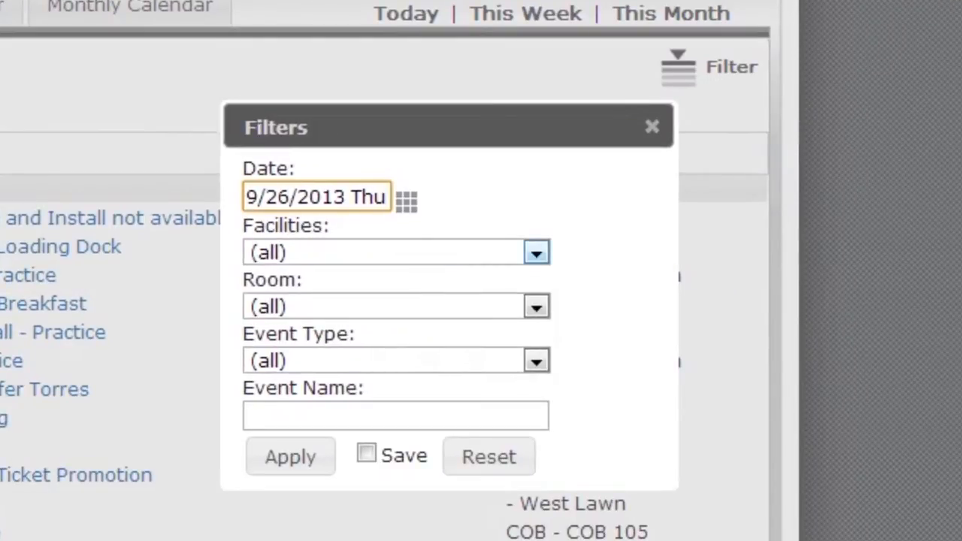
- Filter the daily list to the CENTENNIAL facility, keeping all rooms and event types
left_click(537, 252)
left_click(537, 252)
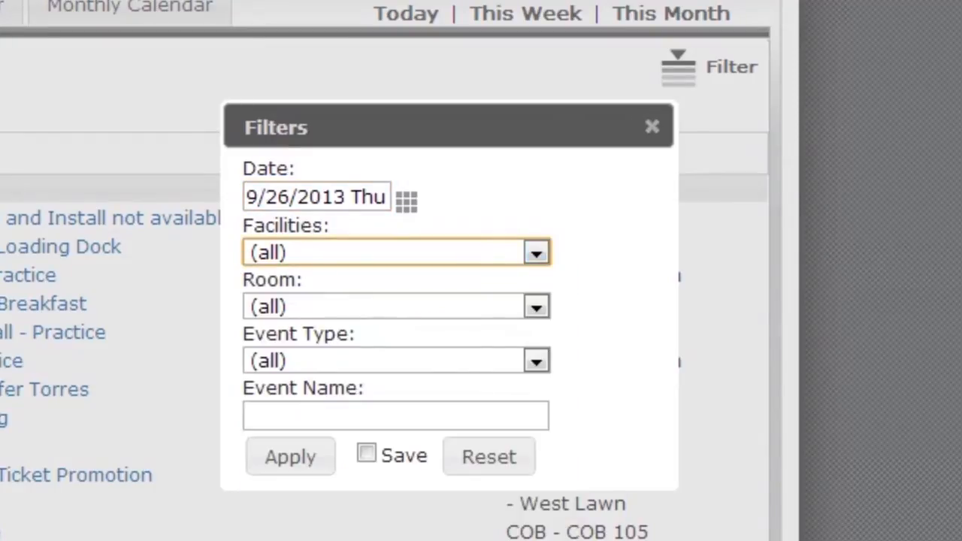
left_click(537, 307)
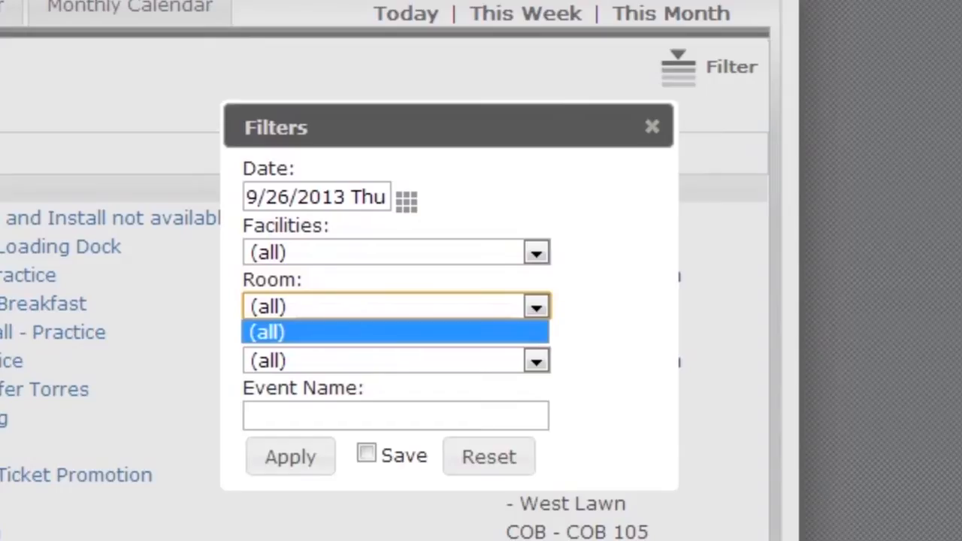
left_click(537, 306)
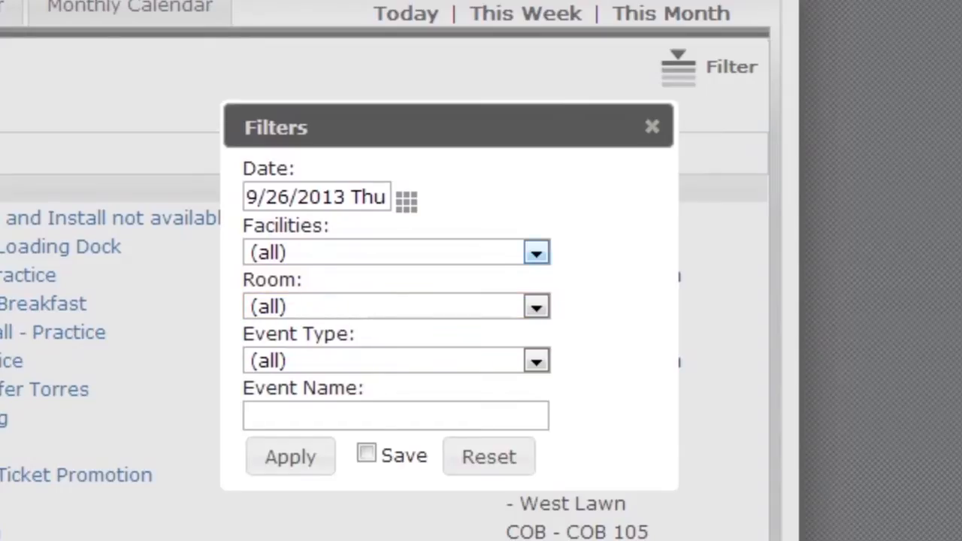
left_click(537, 252)
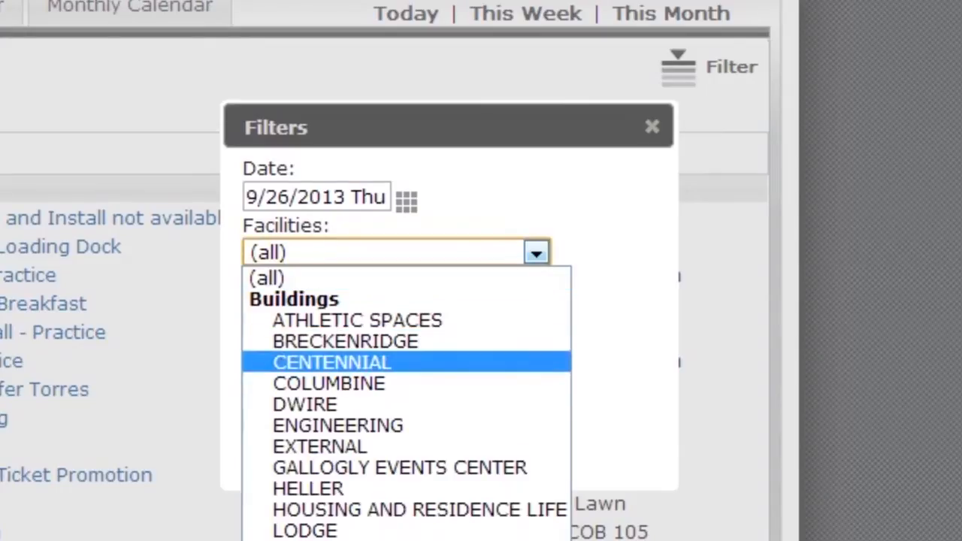
left_click(332, 363)
left_click(537, 307)
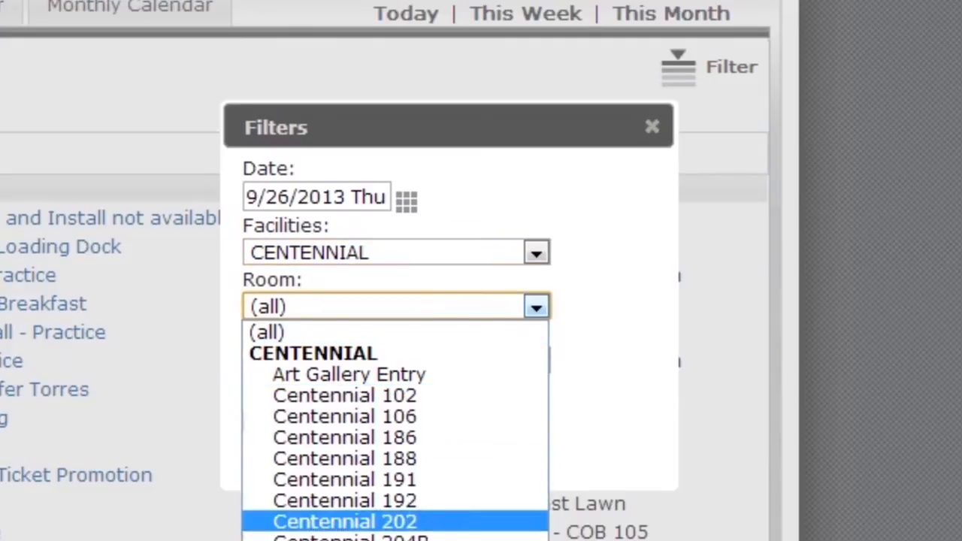
left_click(608, 403)
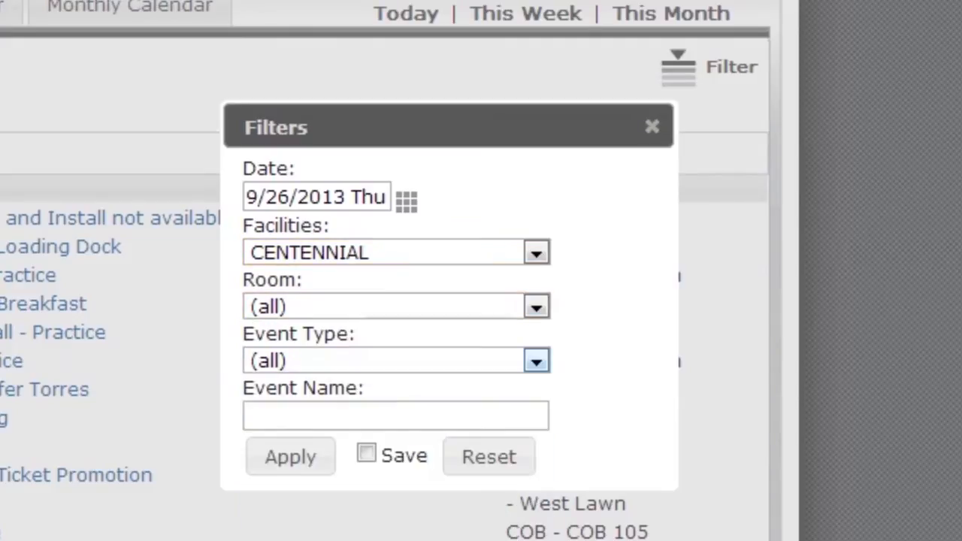
left_click(536, 362)
mouse_move(535, 450)
left_mouse_down()
mouse_move(536, 540)
mouse_move(536, 450)
left_mouse_up()
left_click(606, 427)
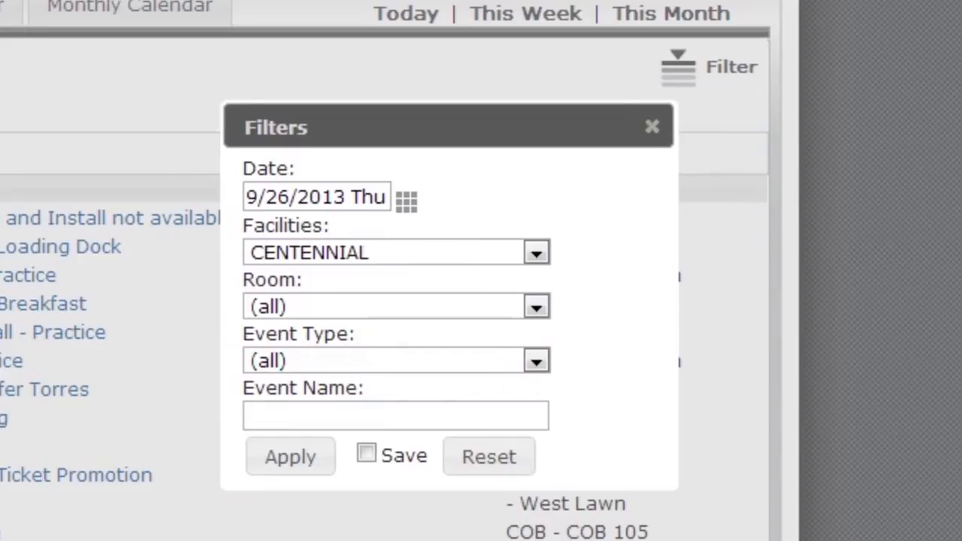
left_click(290, 456)
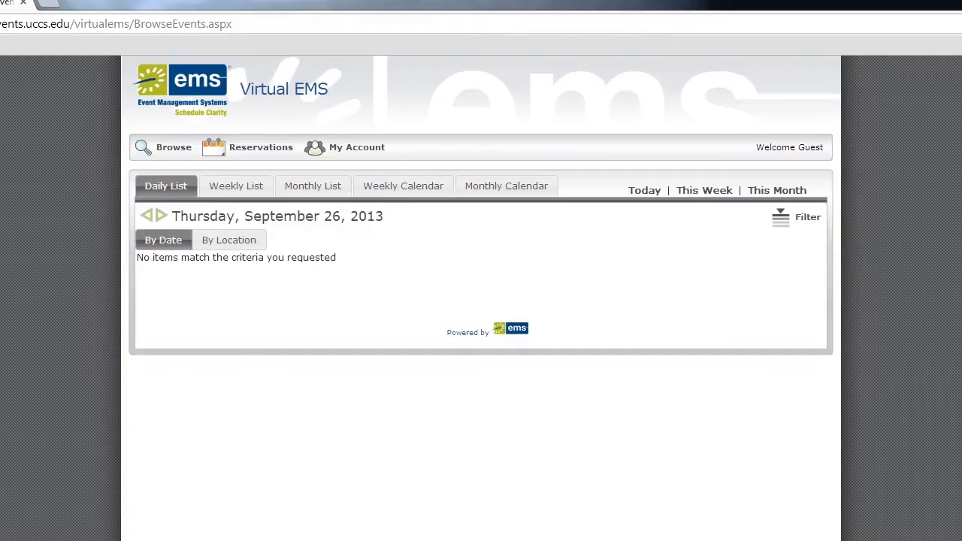
- On the September monthly calendar, reset the Facilities filter to (all) and apply it
left_click(506, 185)
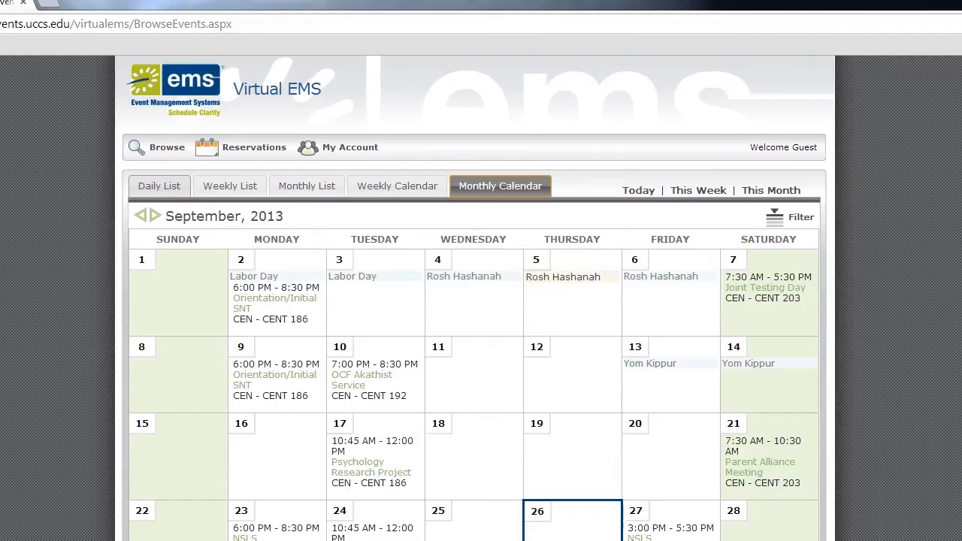
scroll(474, 300, "down", 1)
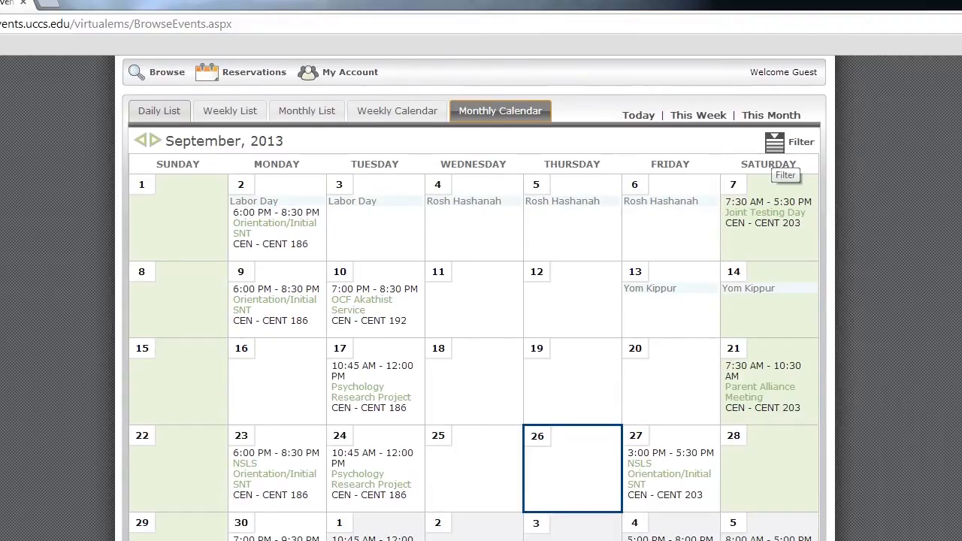
left_click(776, 141)
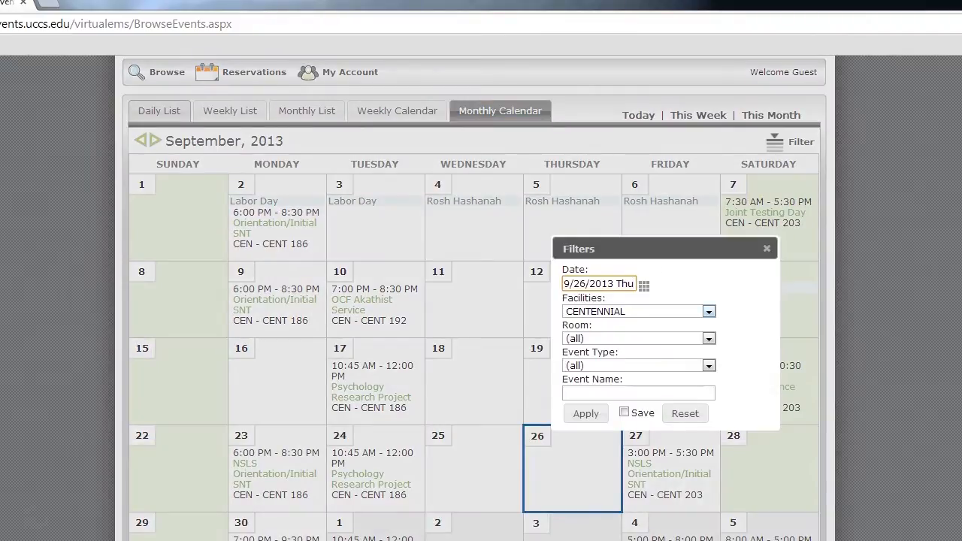
left_click(709, 312)
left_click(574, 324)
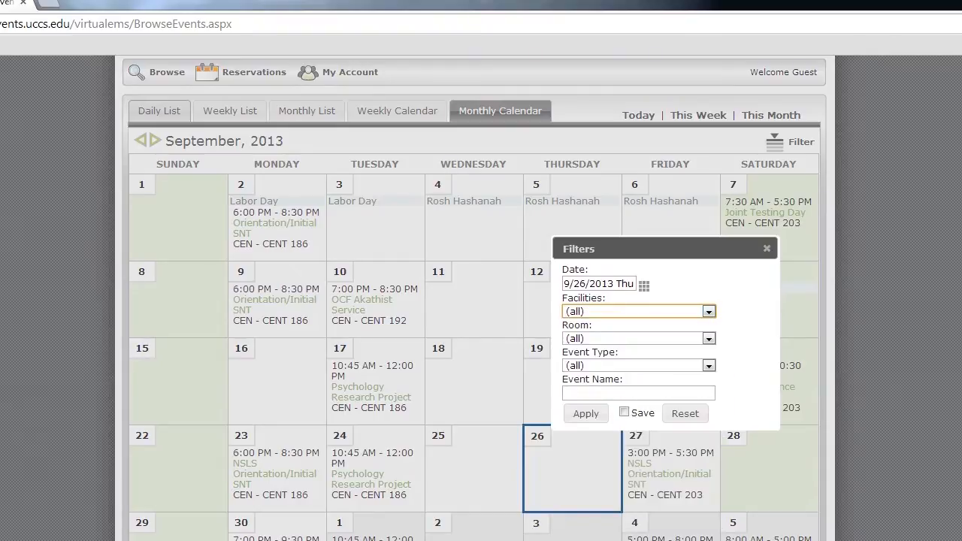
left_click(585, 413)
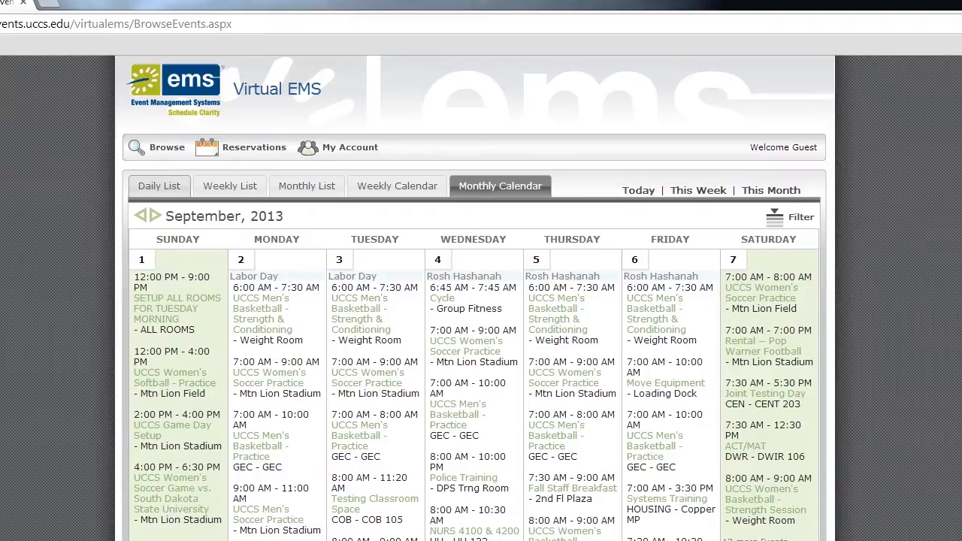
- Set the request date to September 30, 2013 and review the recurrence options
mouse_move(244, 148)
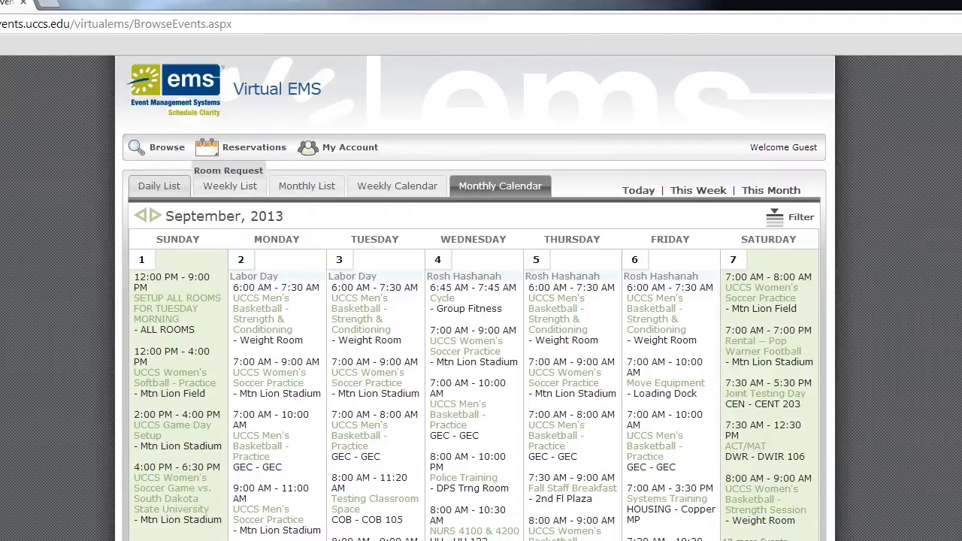
mouse_move(156, 148)
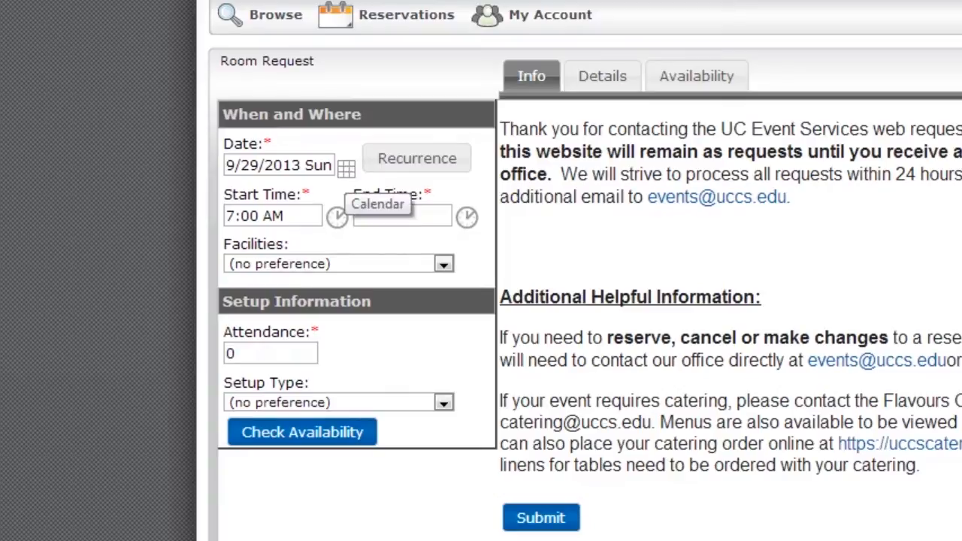
left_click(346, 168)
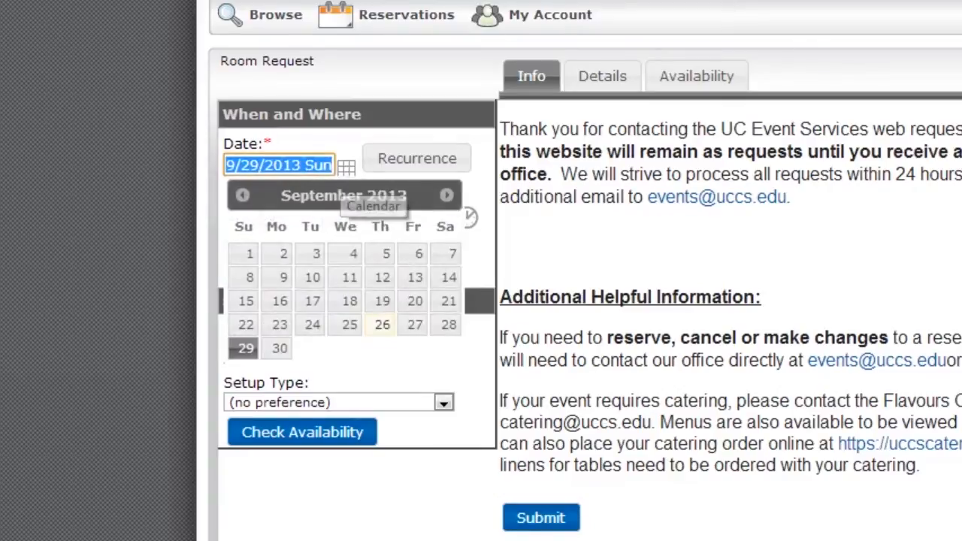
left_click(279, 348)
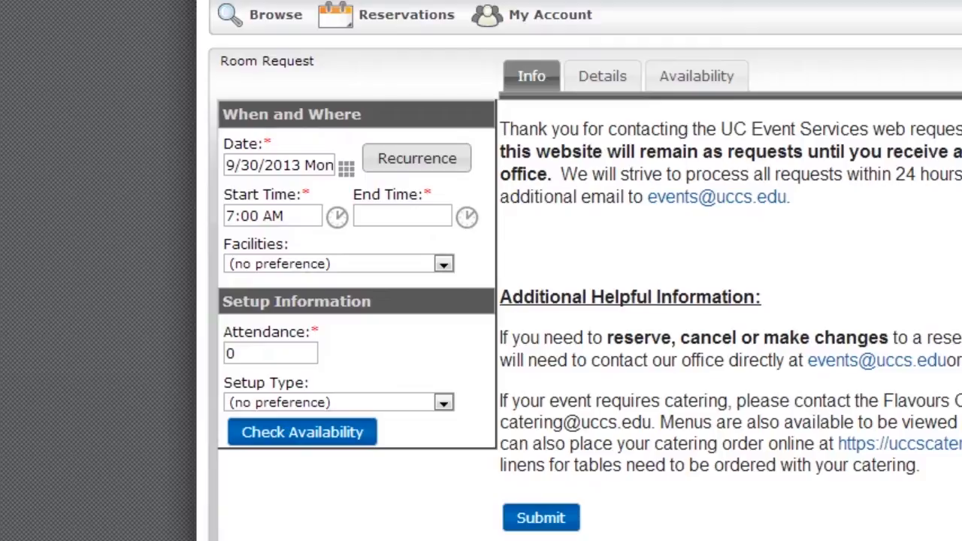
left_click(417, 157)
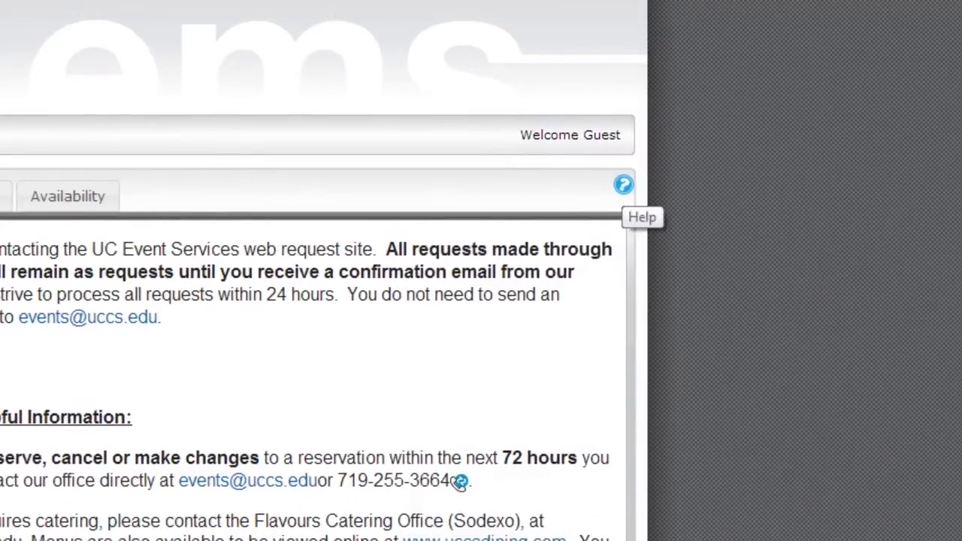
- Show the Help dialog listing the events office's contact e-mail and phone number
left_click(623, 184)
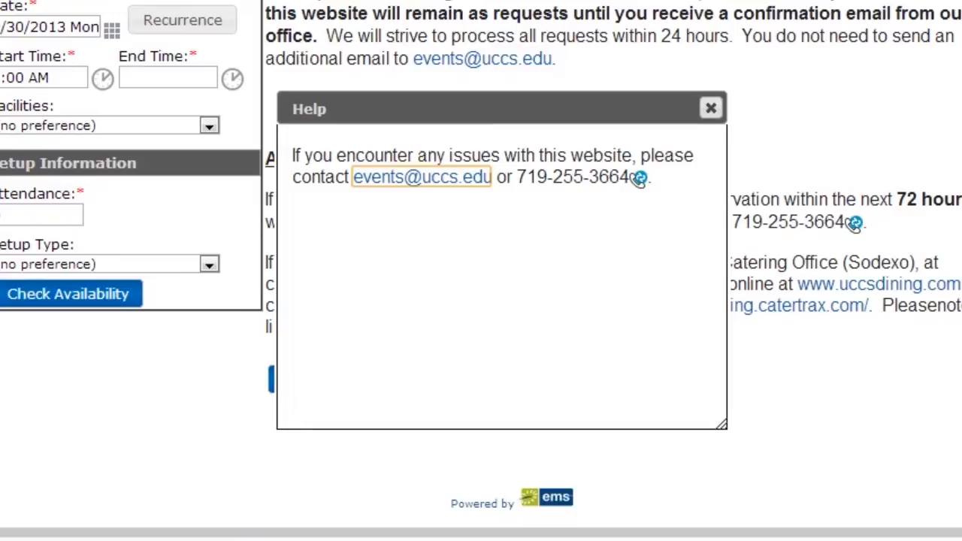
- Close the help and set the start time to 10:00 AM, ending at 11:00 AM
left_click(711, 108)
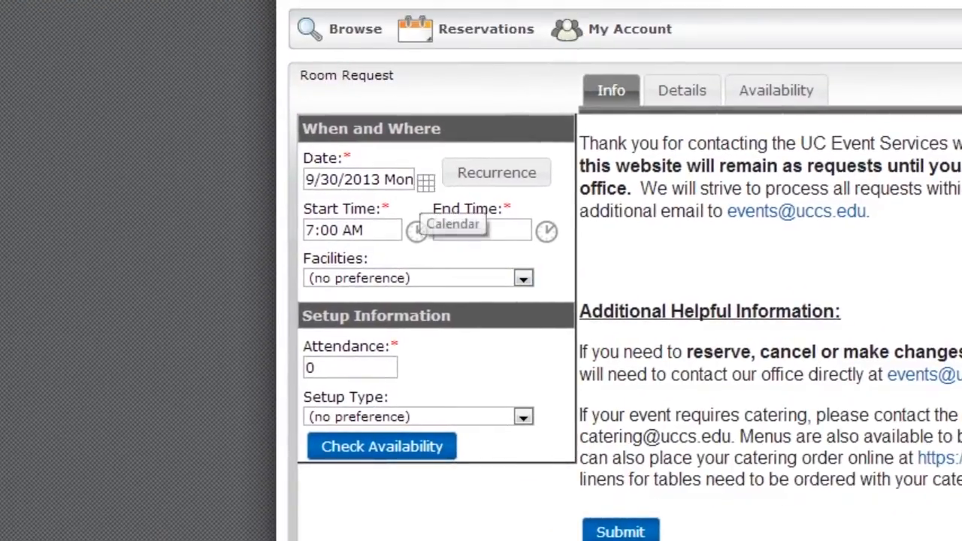
left_click(416, 230)
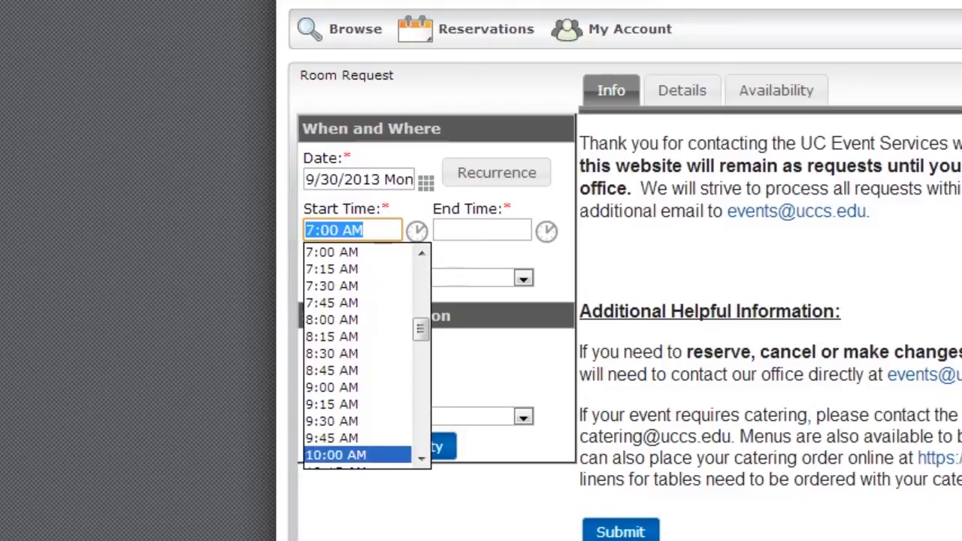
left_click(336, 455)
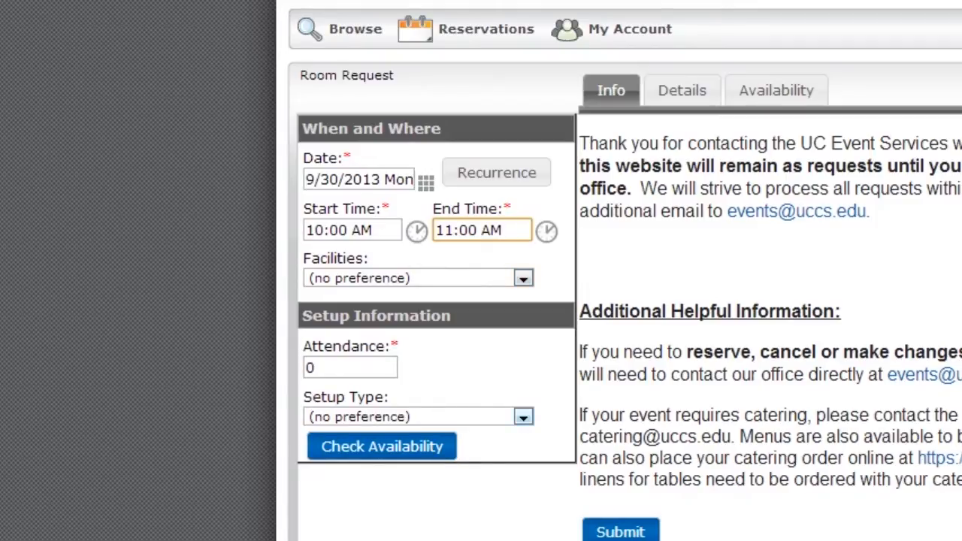
- Enter 15 attendees, choose the Lecture setup type, and check room availability
double_click(311, 368)
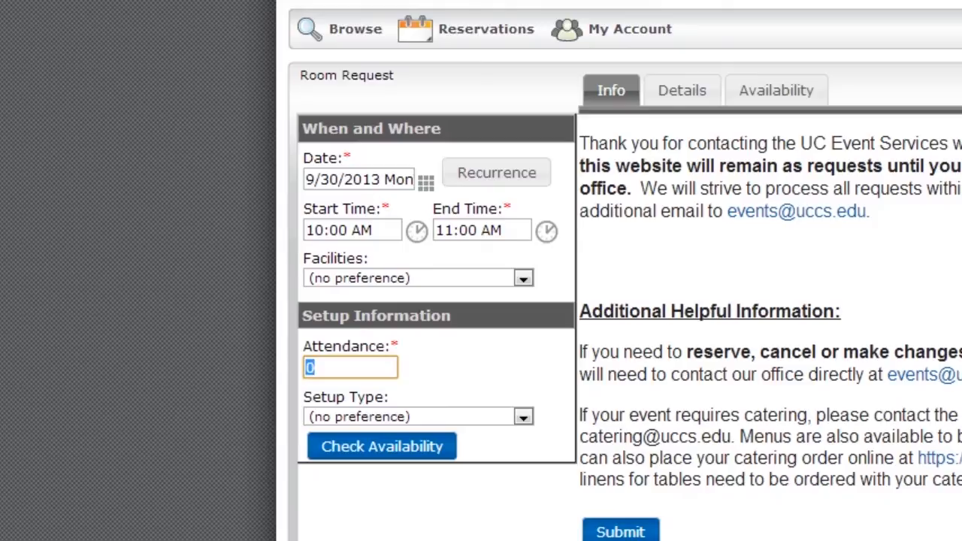
type("15")
left_click(524, 417)
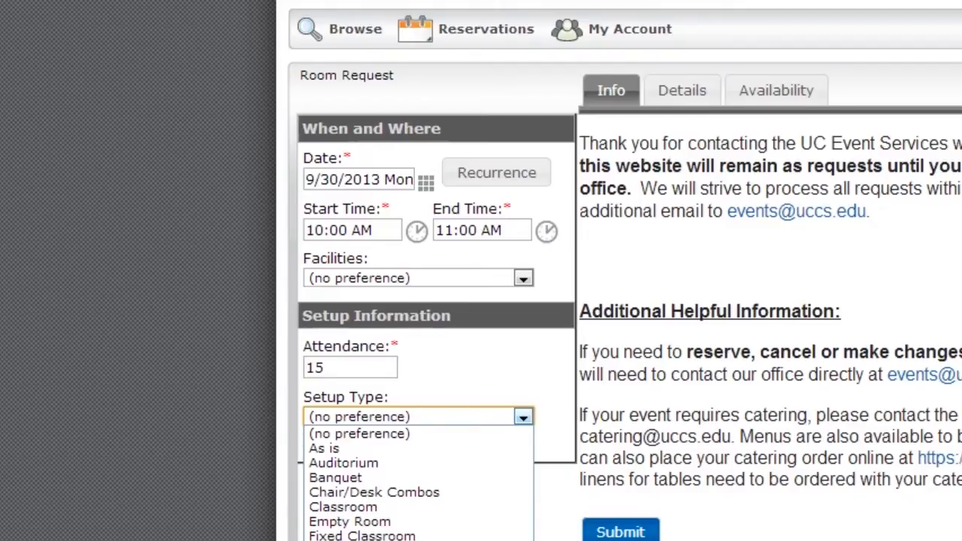
left_click(333, 540)
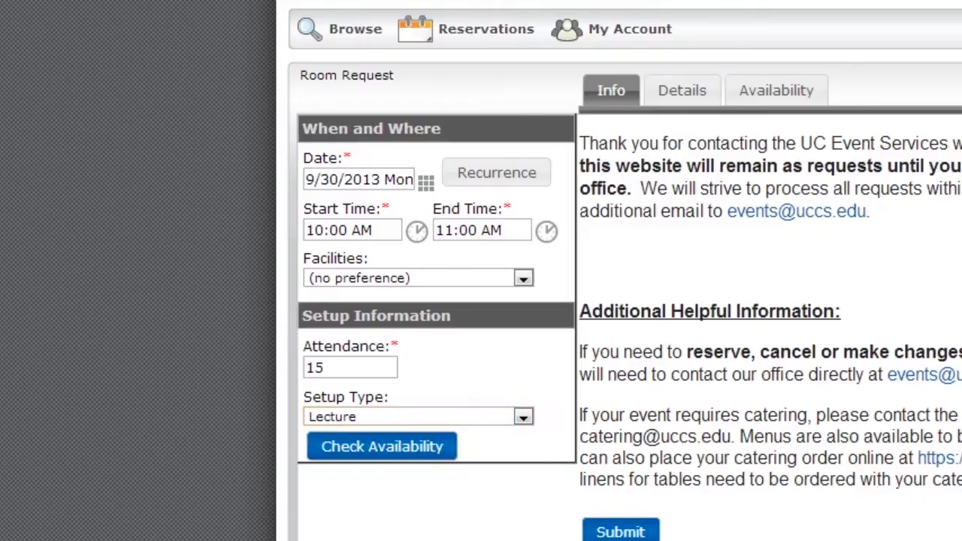
left_click(381, 447)
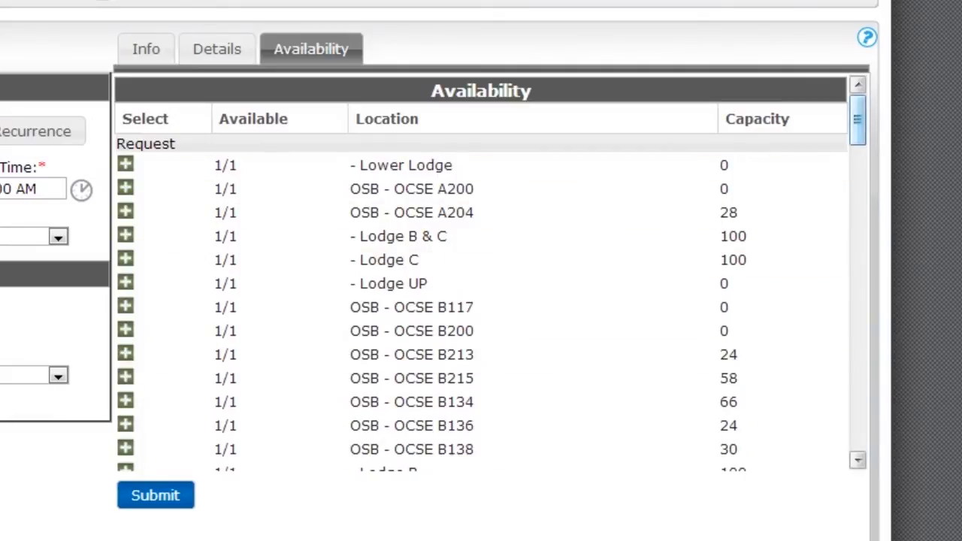
- Scroll through the available rooms and capacities, then show the Details form
scroll(492, 273, "down", 5)
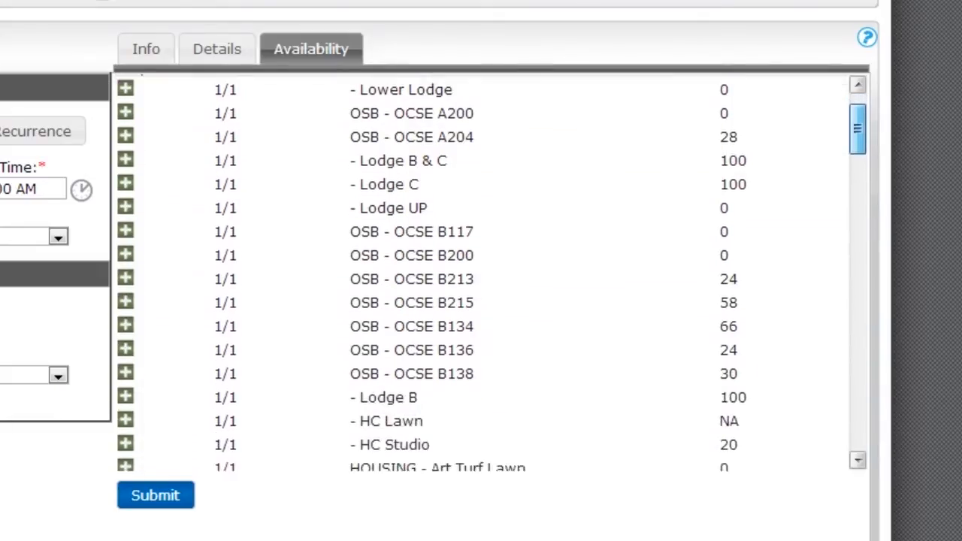
scroll(492, 273, "down", 5)
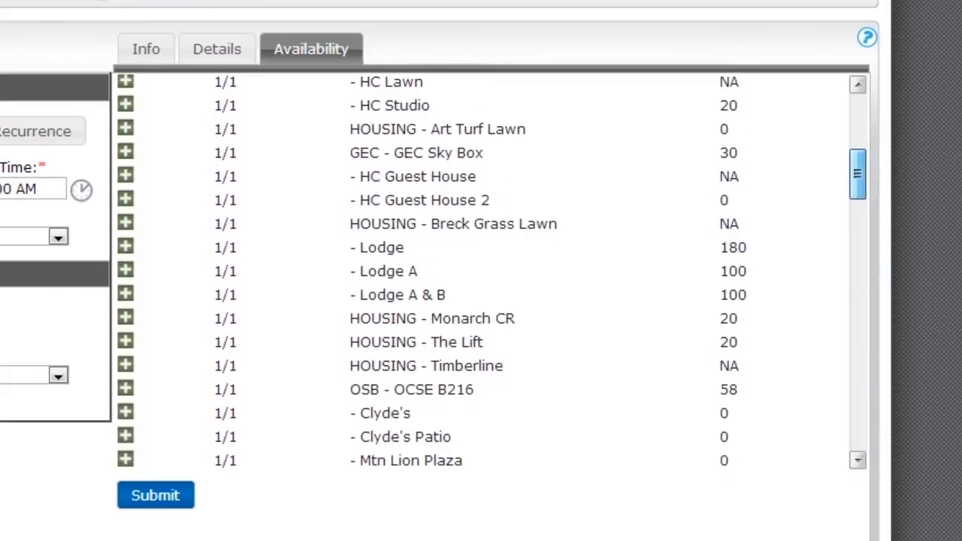
scroll(492, 272, "down", 10)
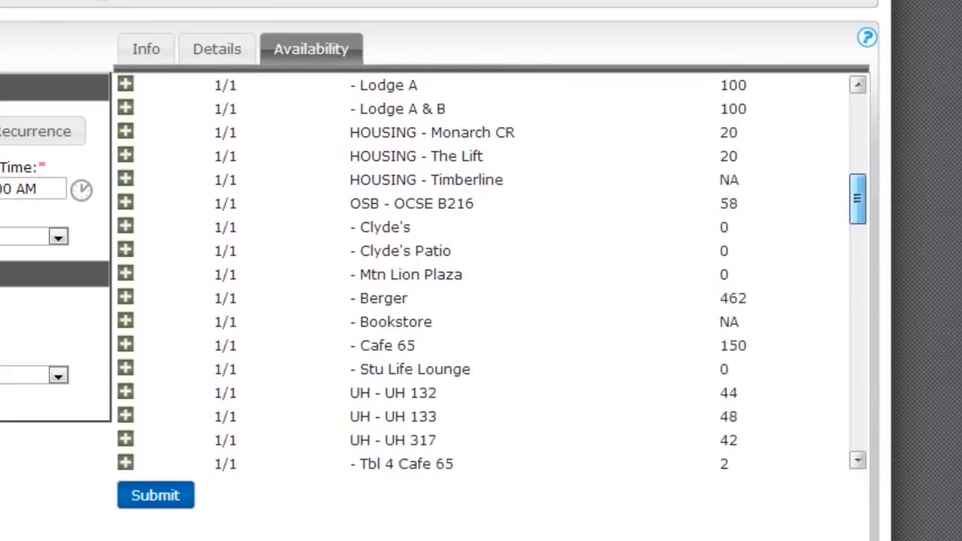
scroll(492, 286, "down", 4)
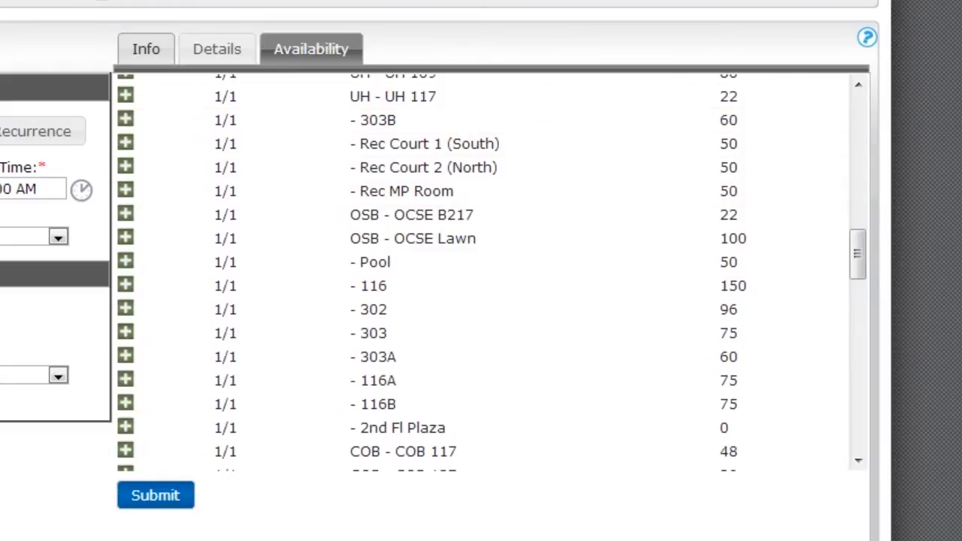
left_click(217, 49)
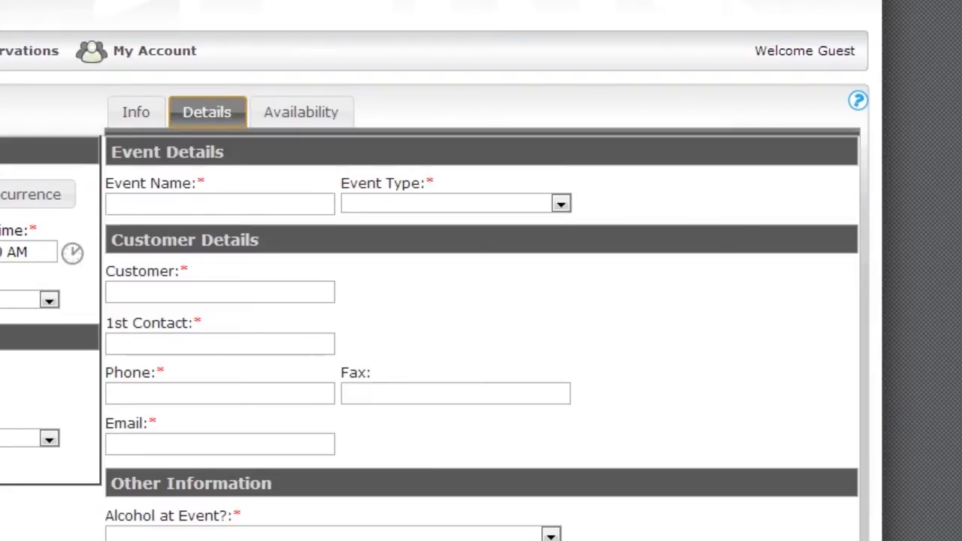
- Enter 'Test' in the Event Name field
left_click(220, 204)
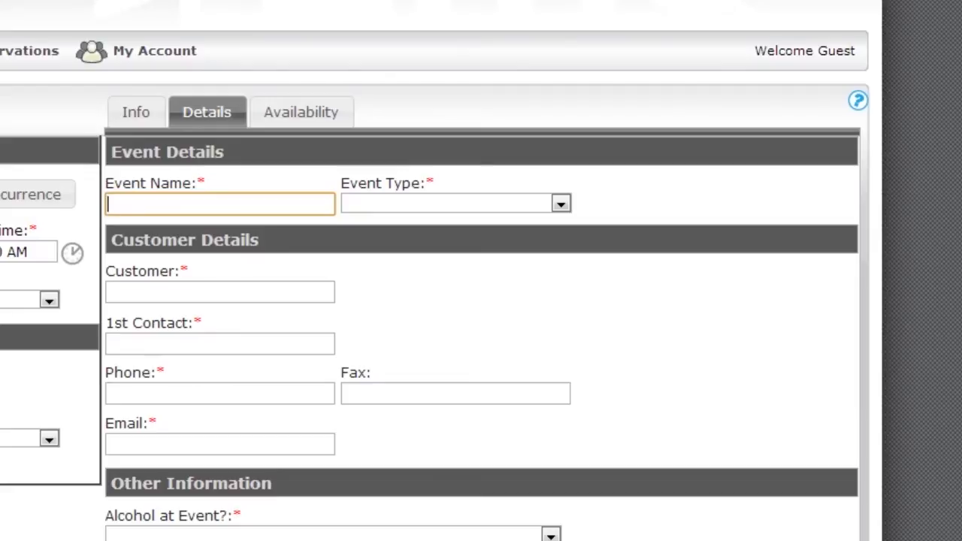
type("Test")
- Choose Training from the Event Type list and move to the Customer field
left_click(561, 204)
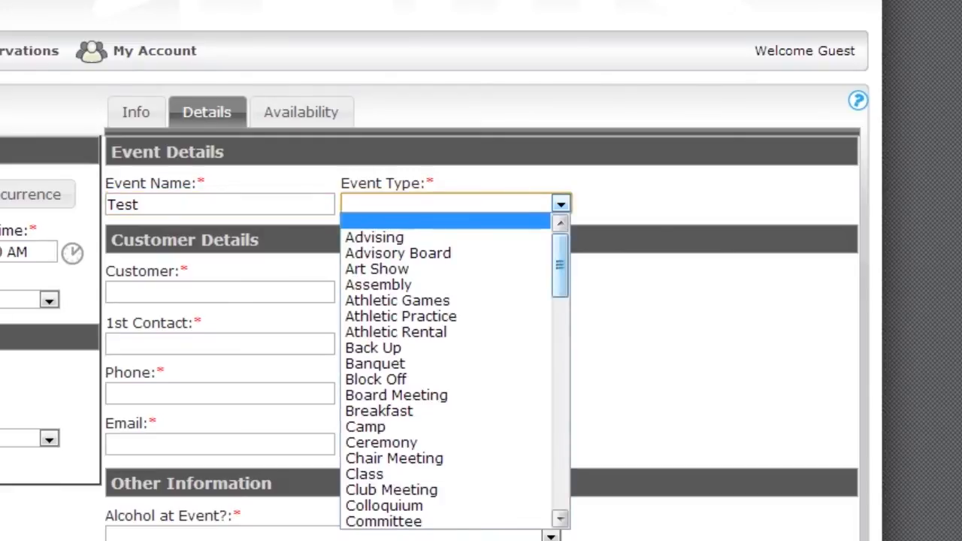
scroll(447, 368, "down", 1)
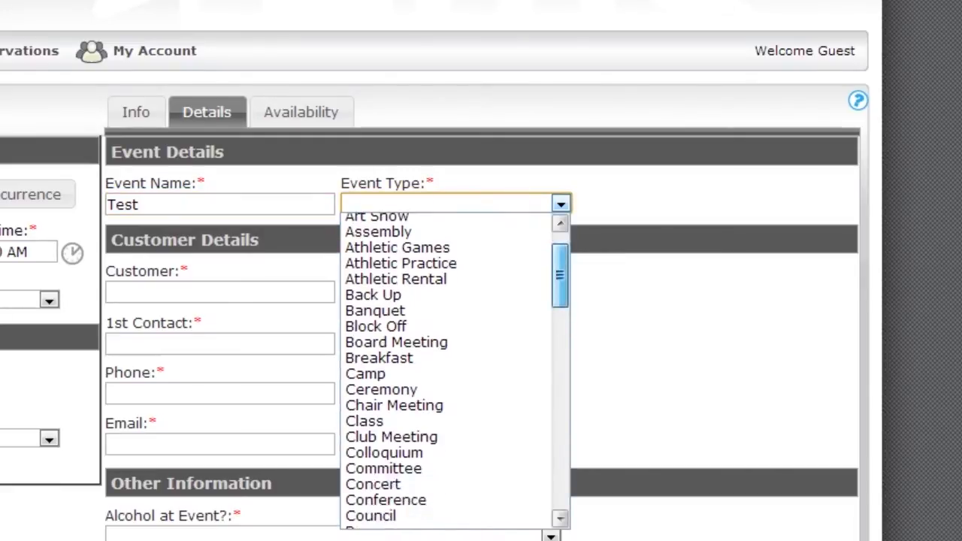
scroll(454, 368, "down", 7)
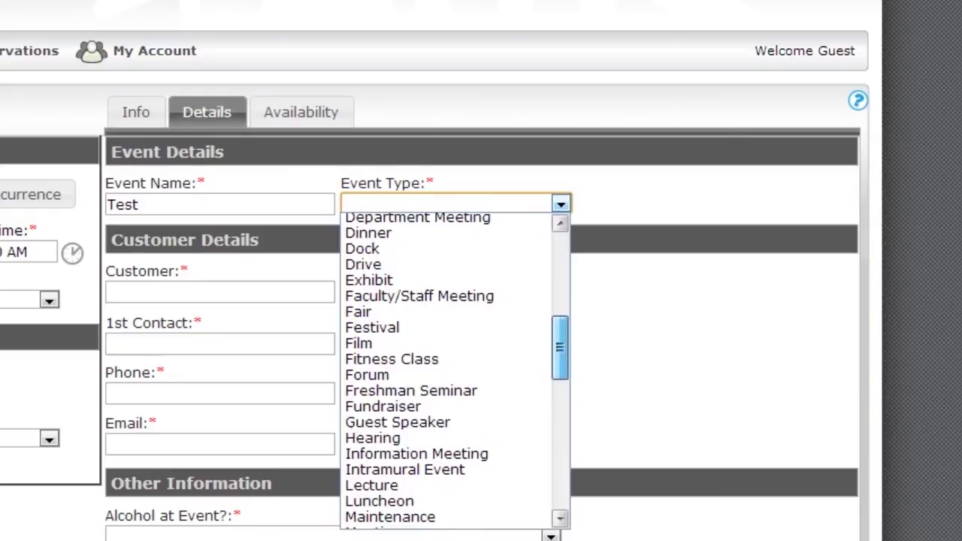
scroll(455, 368, "down", 13)
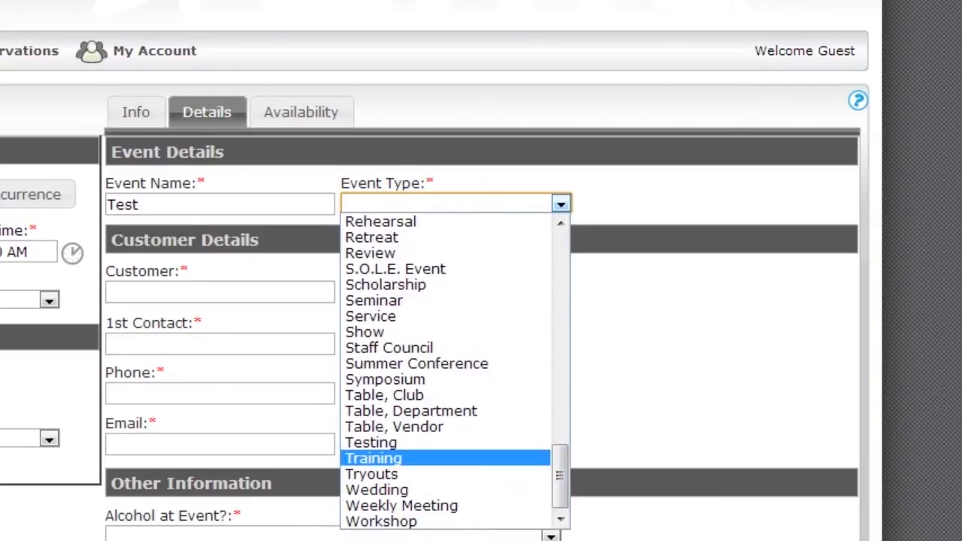
left_click(373, 458)
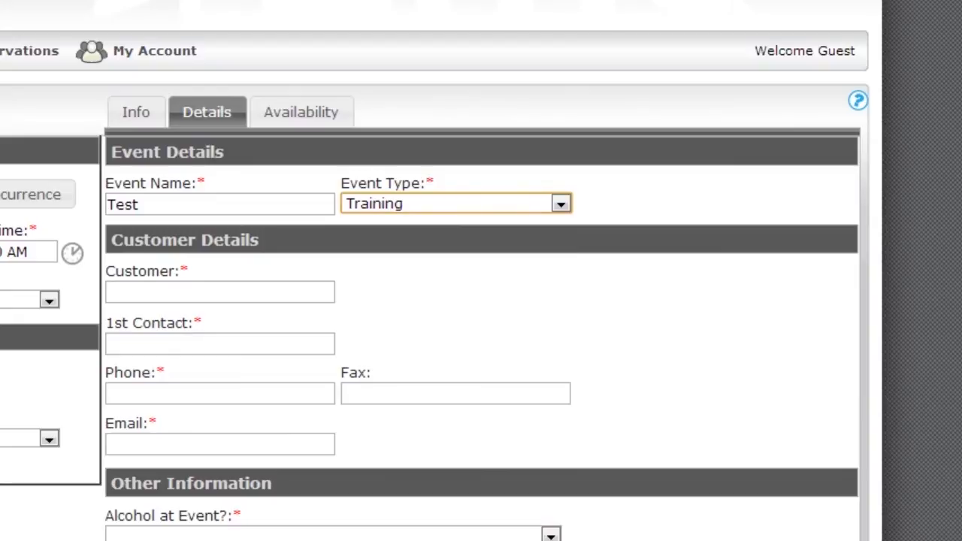
left_click(220, 292)
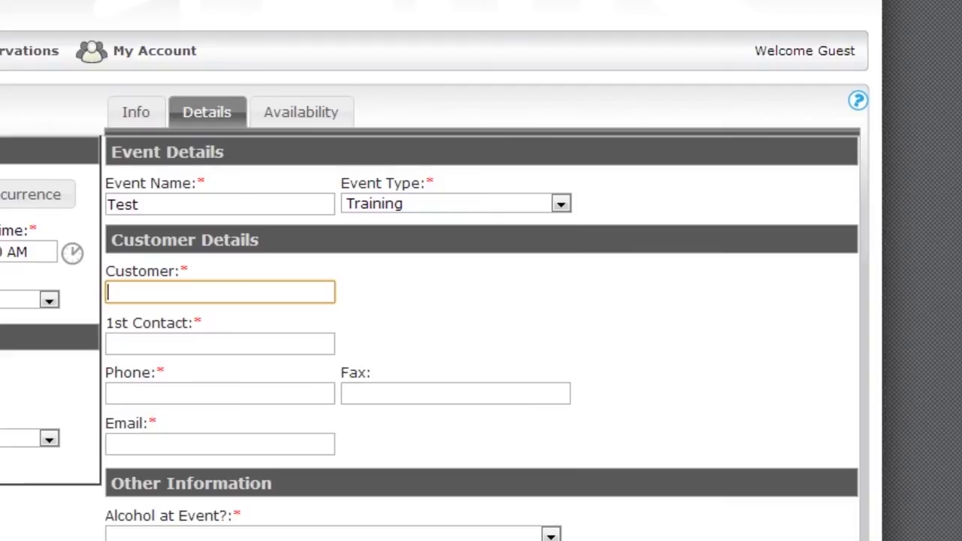
- Enter University Center as customer, then fill in the first contact's name, phone extension and e-mail address
type("U")
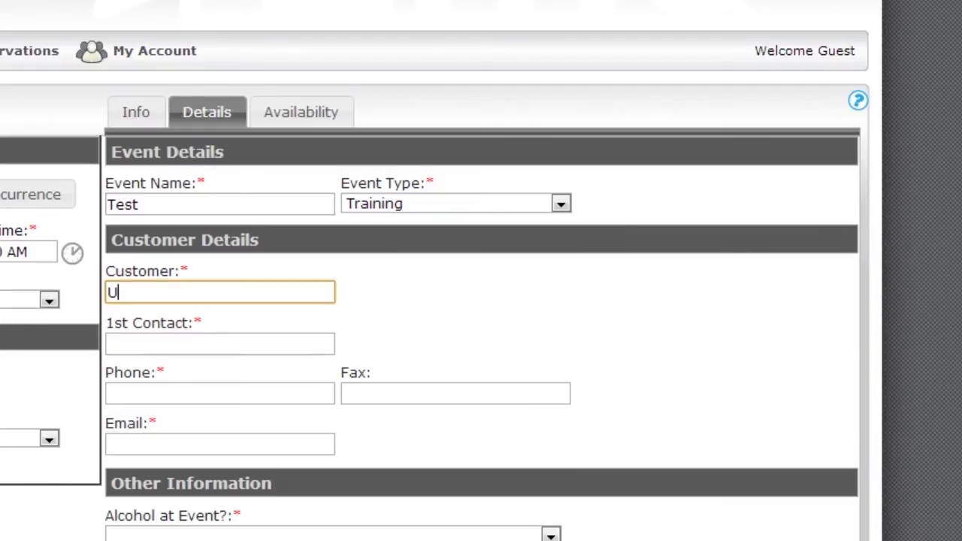
type("niversity ")
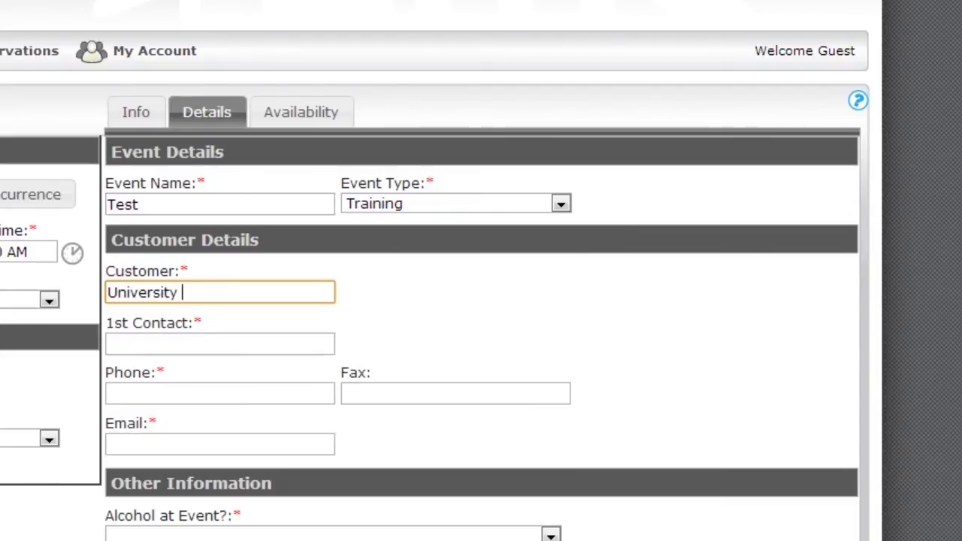
type("Center")
key("Tab")
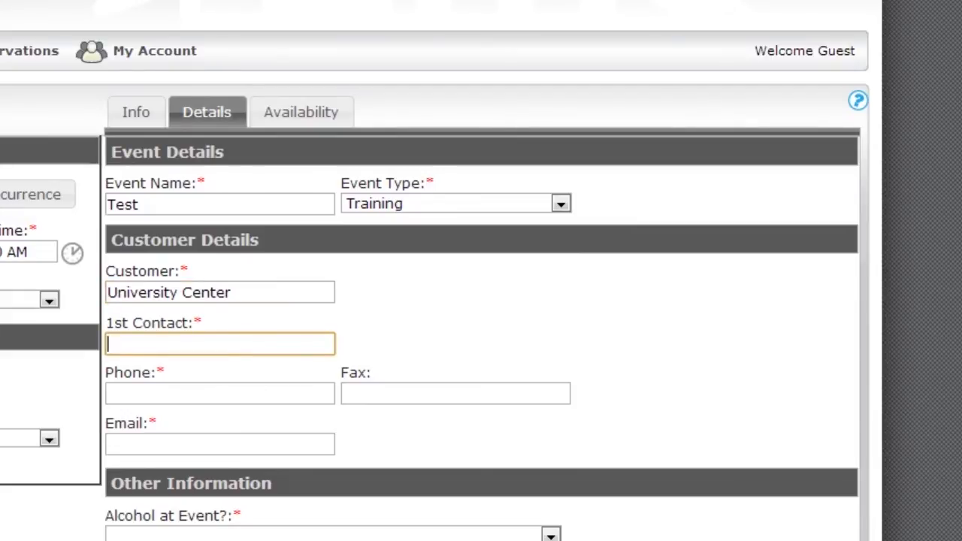
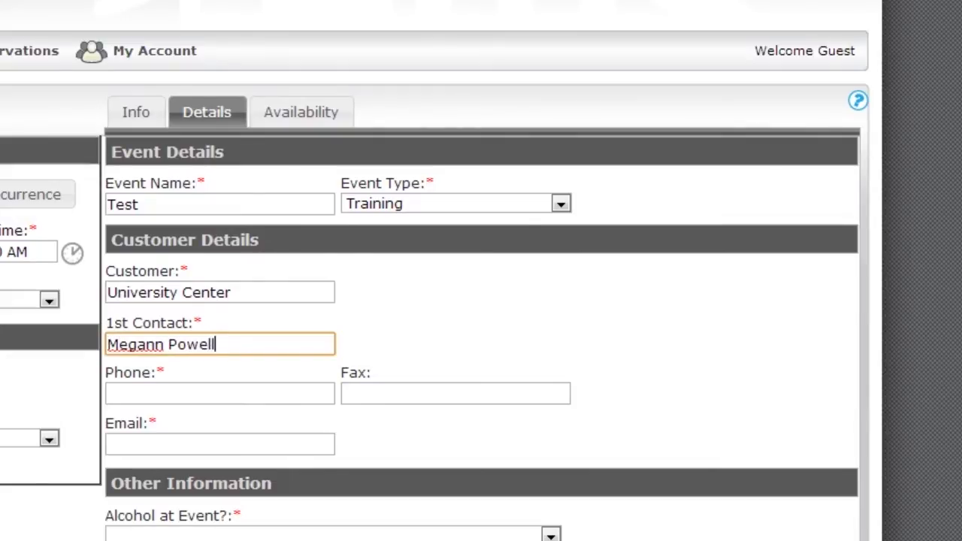
key("Tab")
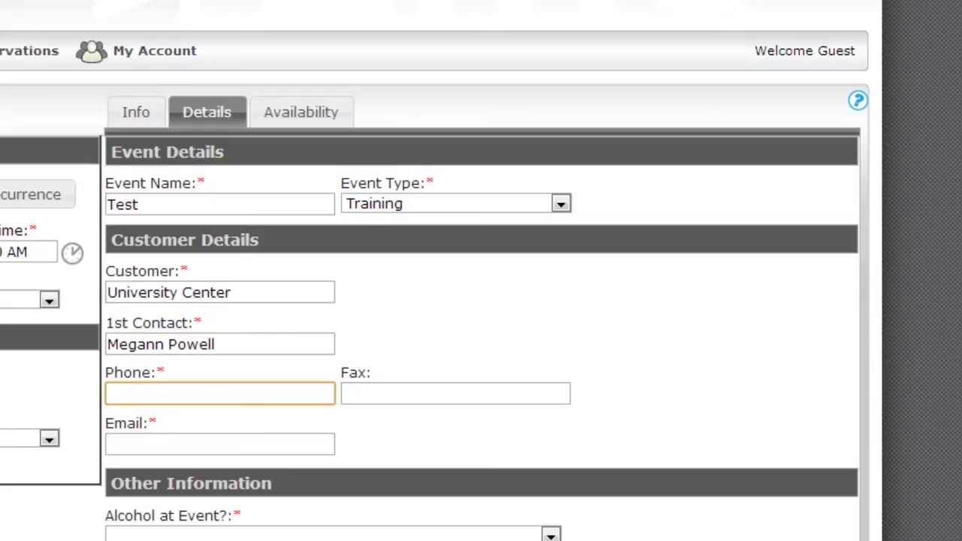
type("3471")
left_click(220, 444)
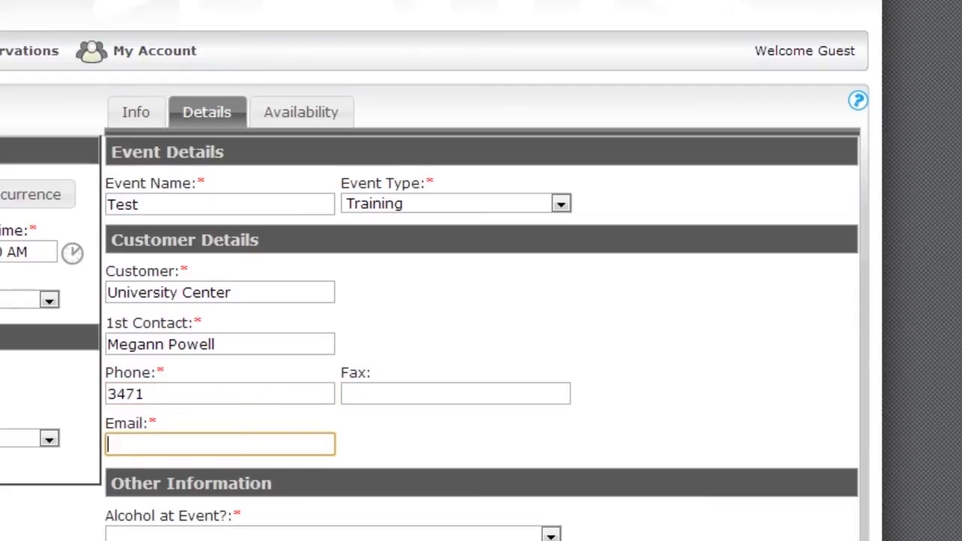
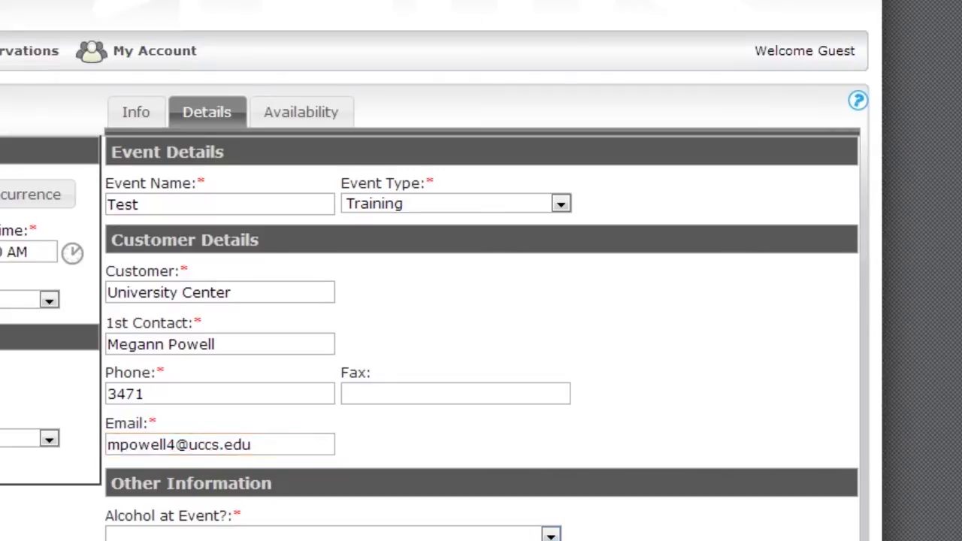
scroll(481, 300, "down", 5)
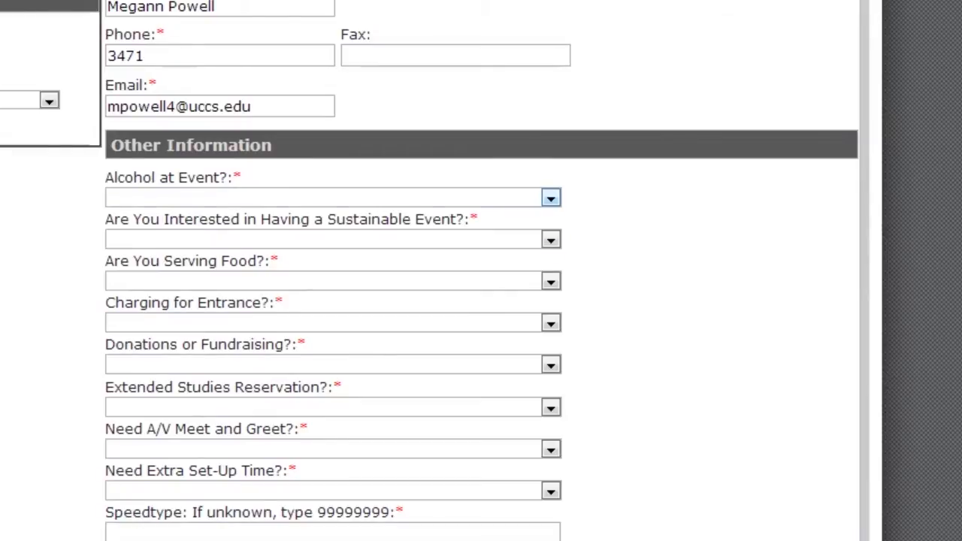
- Answer No for alcohol and sustainable event, and Yes for serving food
left_click(551, 198)
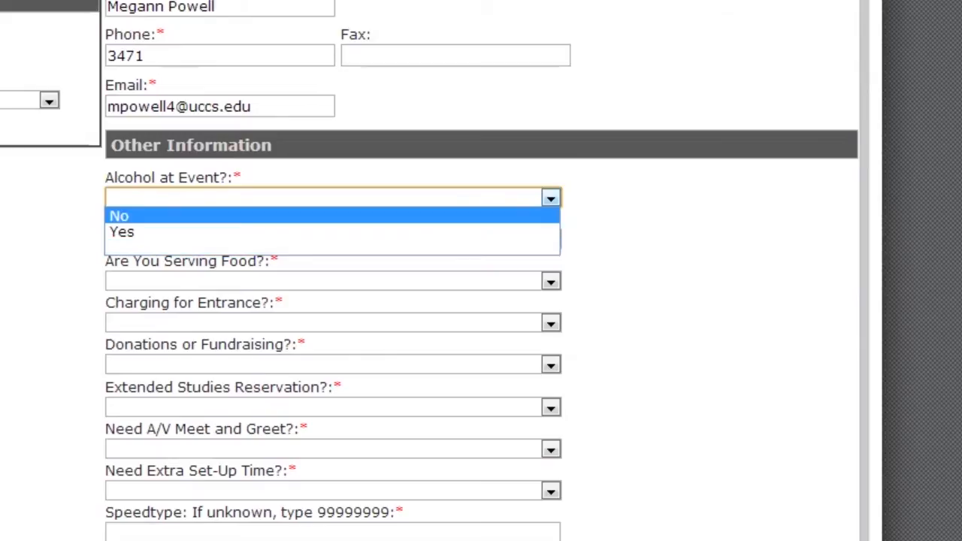
left_click(526, 215)
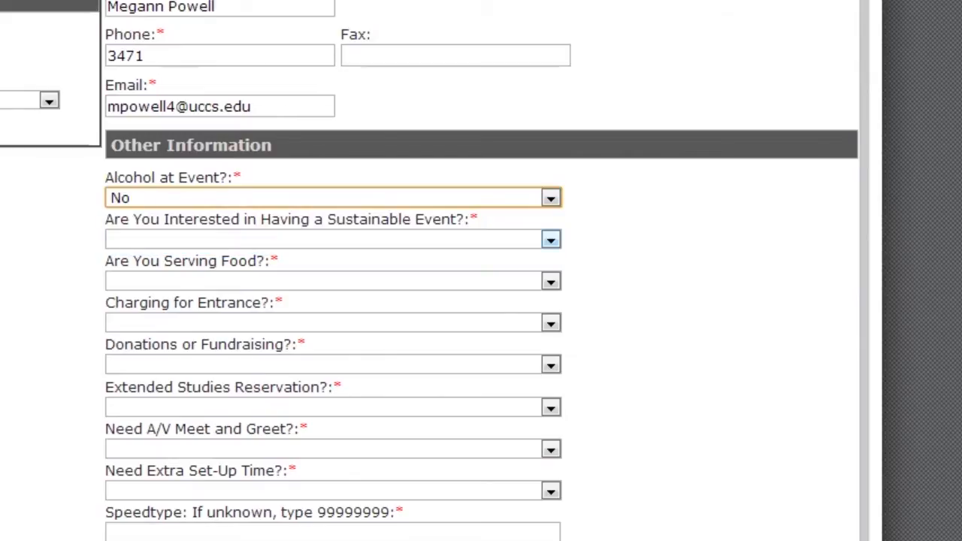
left_click(551, 239)
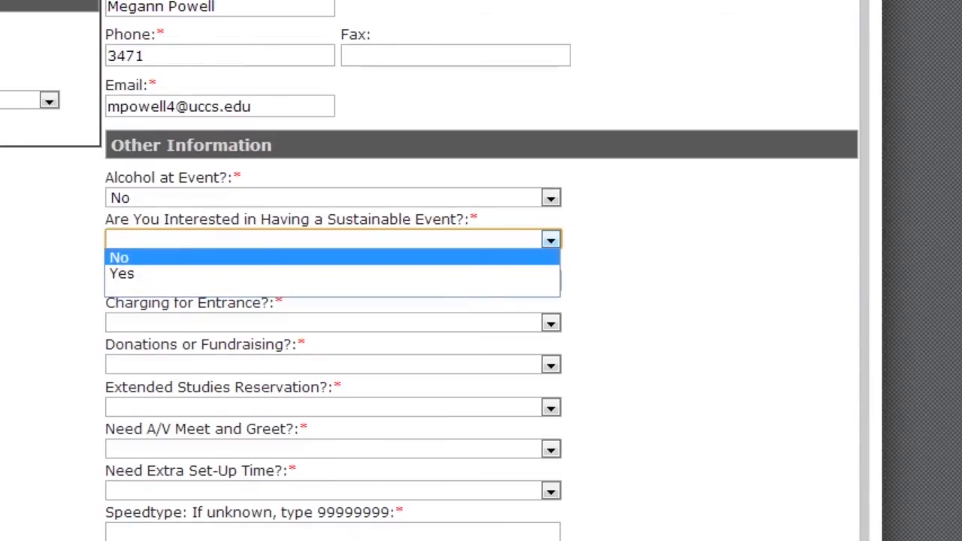
left_click(120, 258)
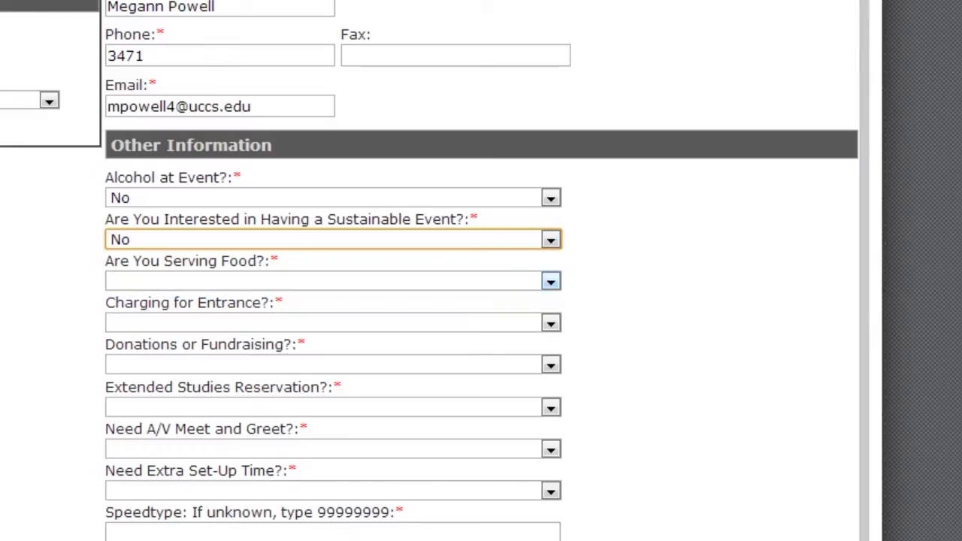
left_click(551, 281)
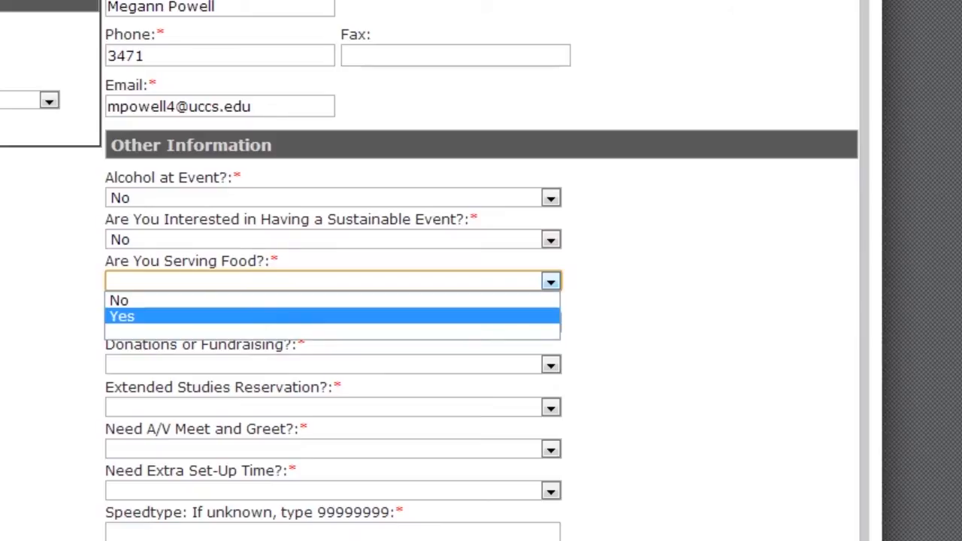
left_click(332, 317)
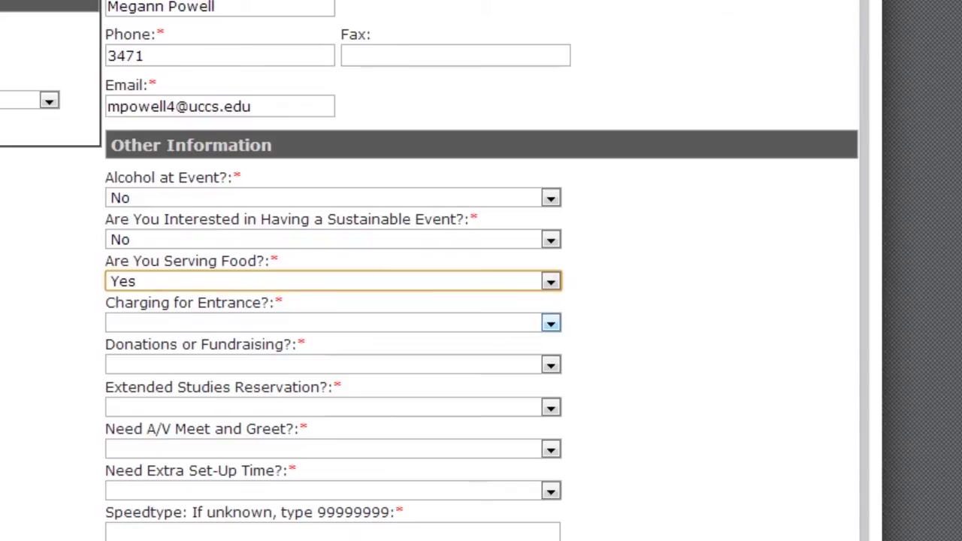
- Answer Yes for entrance charge, No for donations and Extended Studies, Yes for A/V meet and greet
left_click(551, 323)
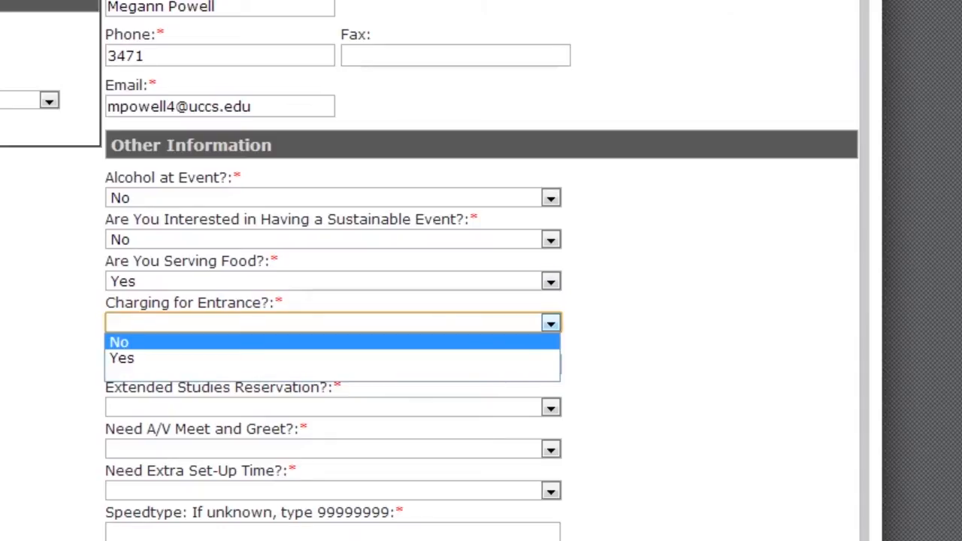
key("Down")
key("Return")
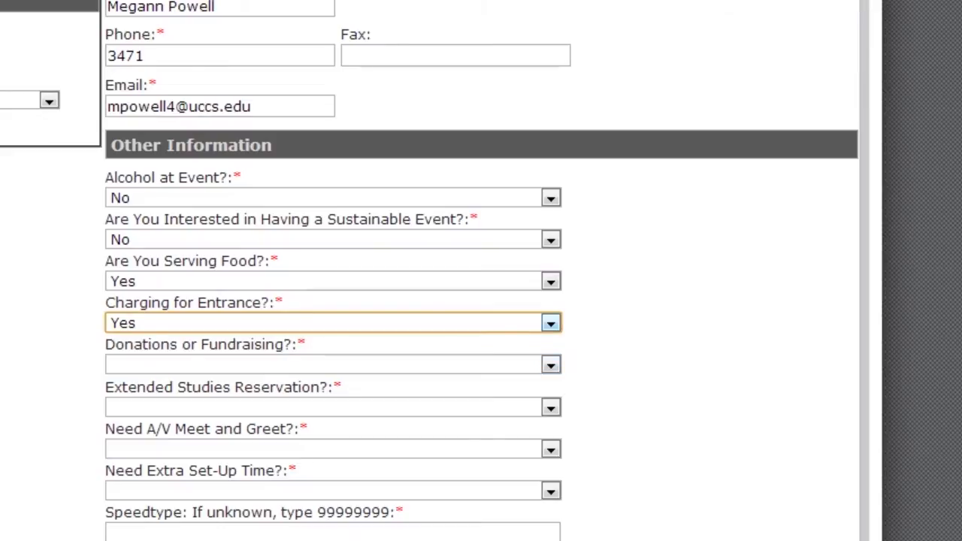
left_click(551, 365)
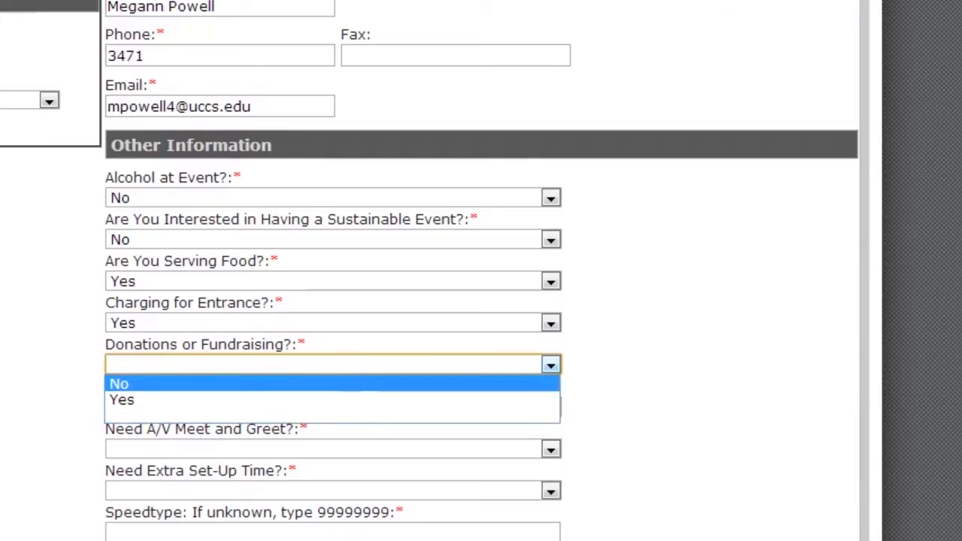
key("Return")
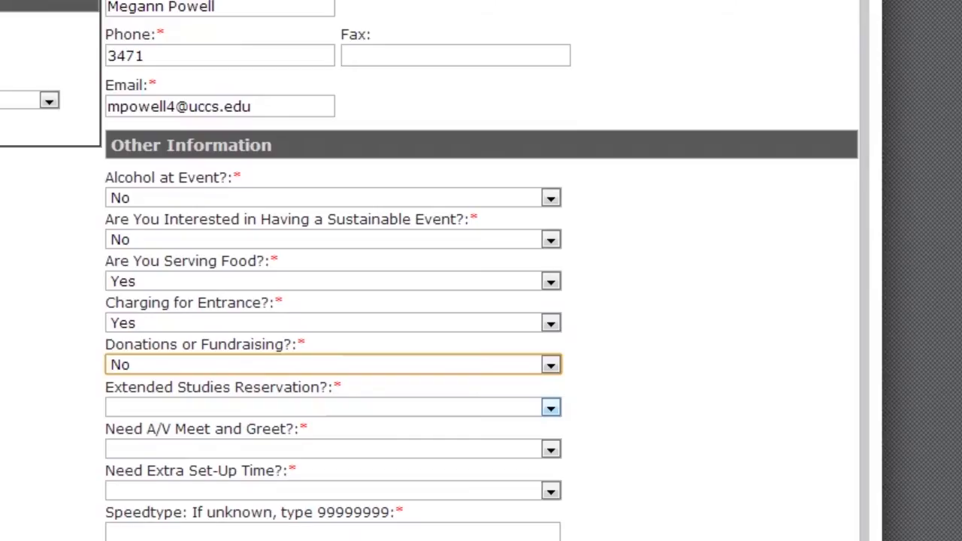
left_click(551, 407)
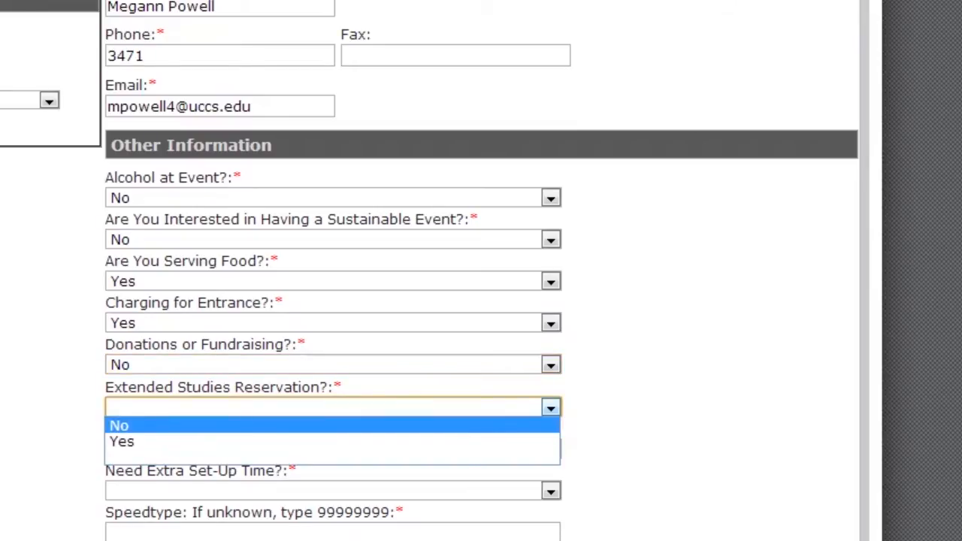
key("Return")
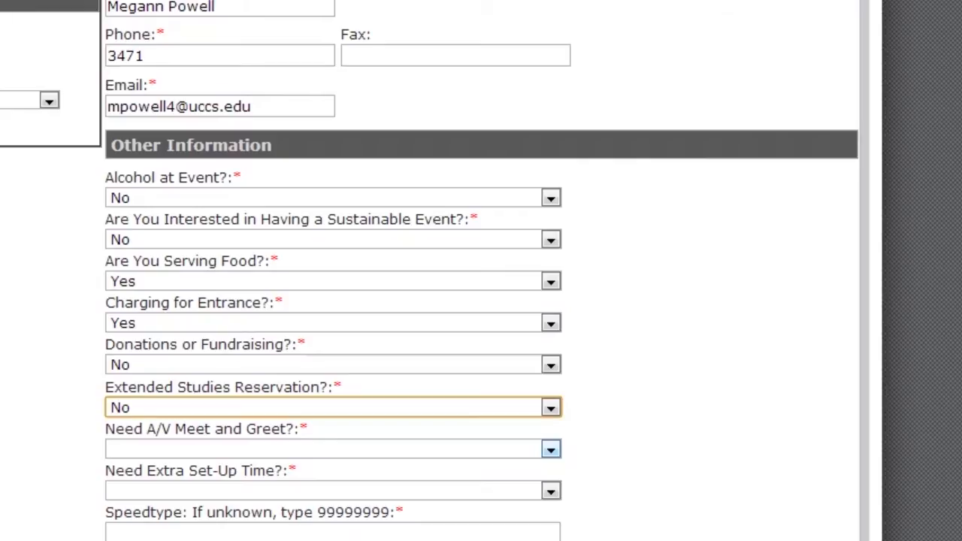
left_click(551, 448)
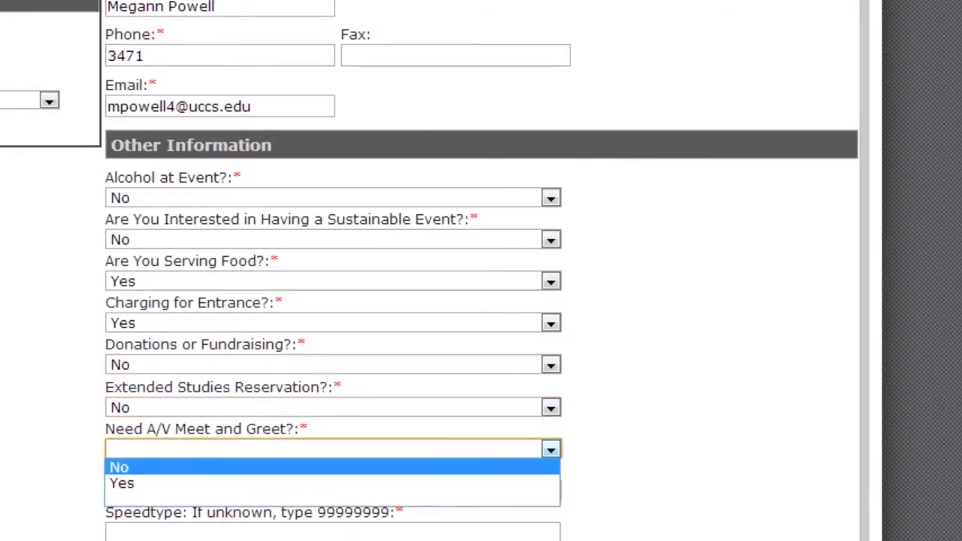
key("Return")
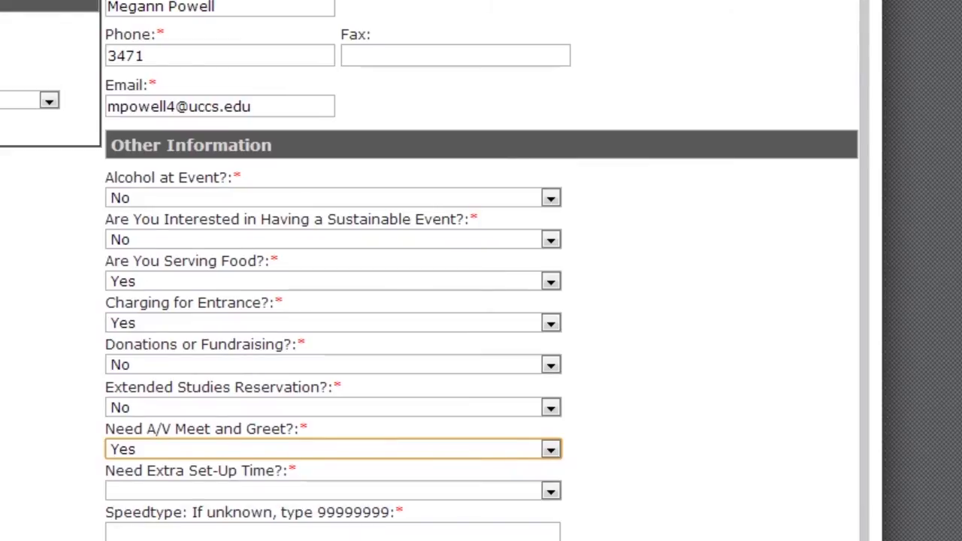
scroll(482, 271, "down", 5)
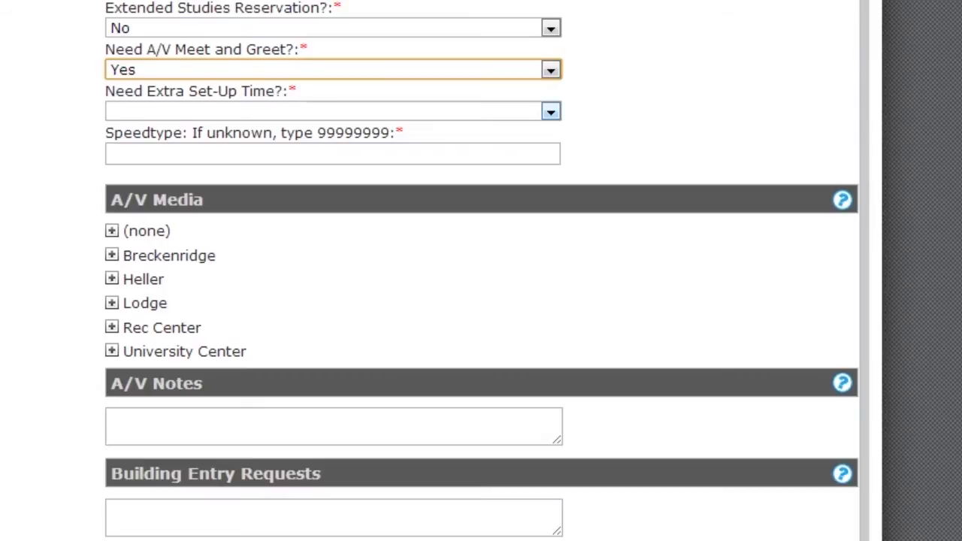
- Answer No for extra set-up time and enter Speedtype 99999999
left_click(551, 111)
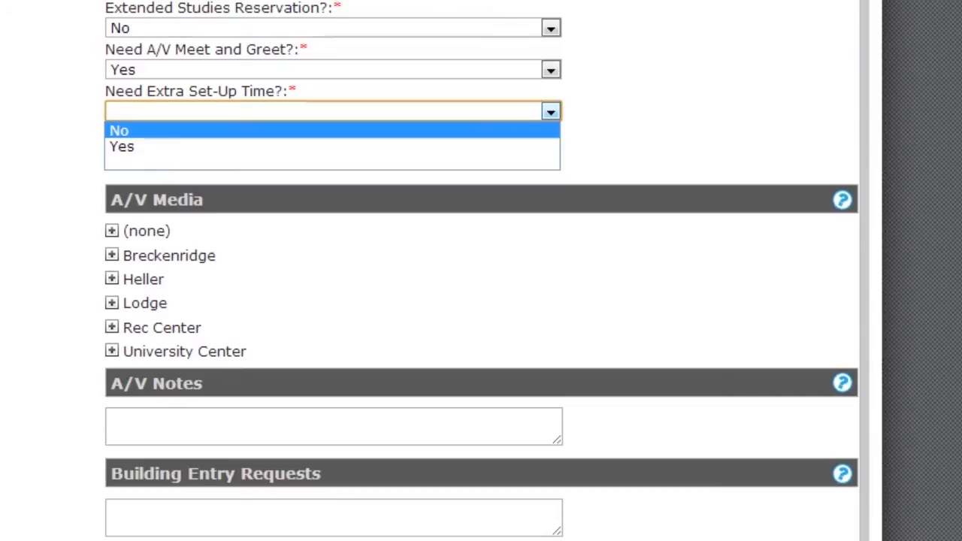
key("Return")
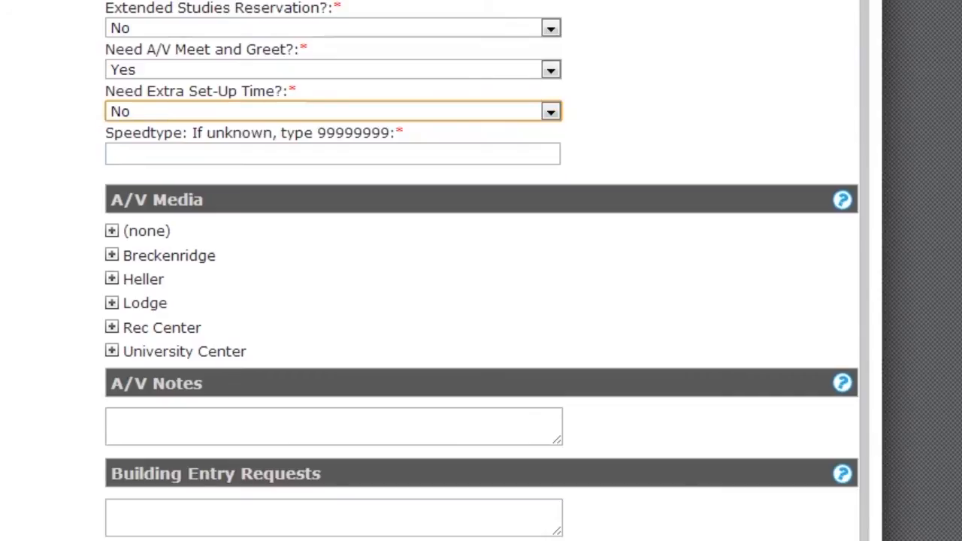
left_click(180, 154)
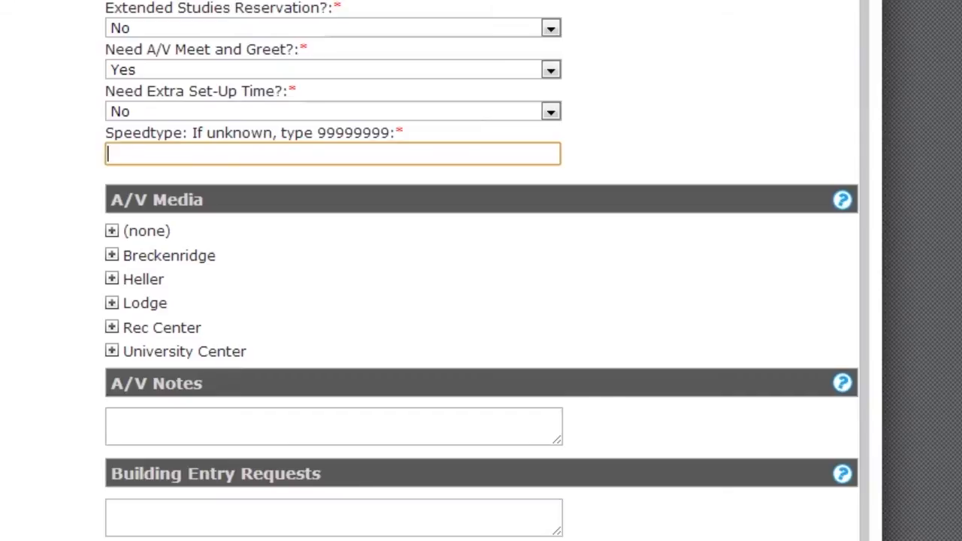
type("99999999")
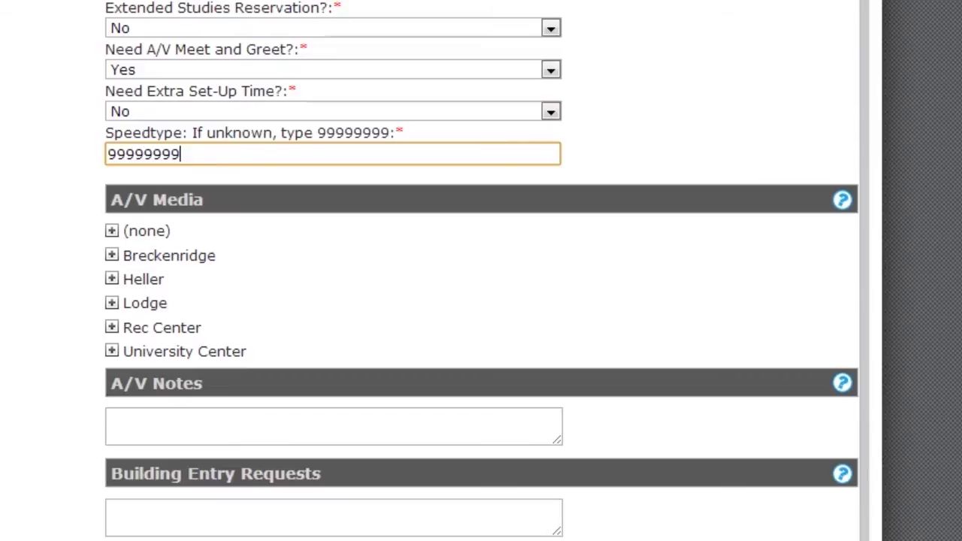
scroll(481, 270, "up", 1)
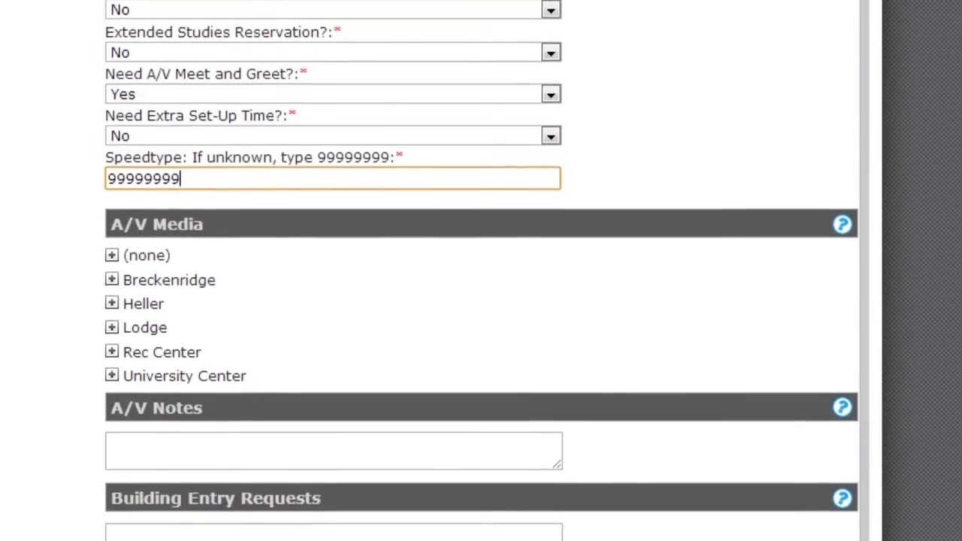
scroll(481, 271, "down", 3)
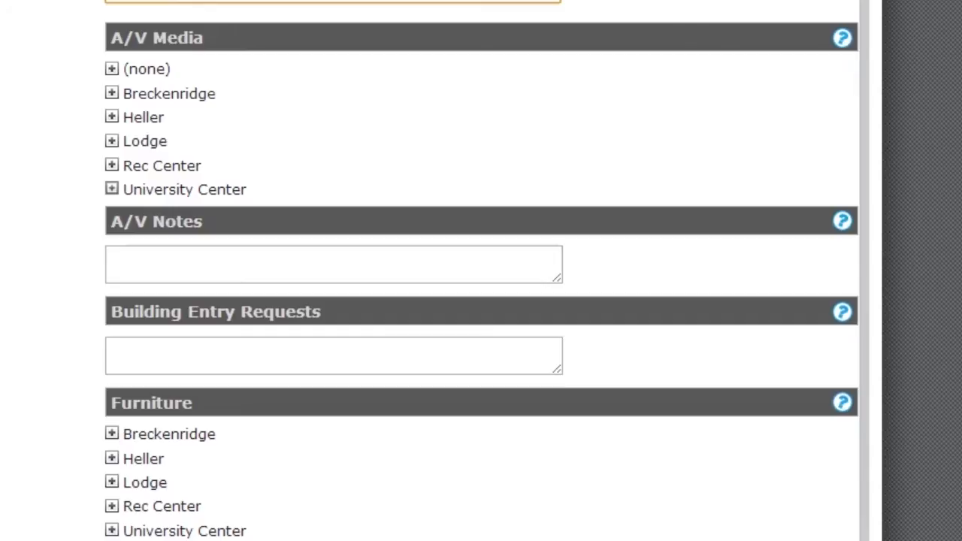
- Expand the University Center A/V equipment list and request one wired mic
left_click(112, 189)
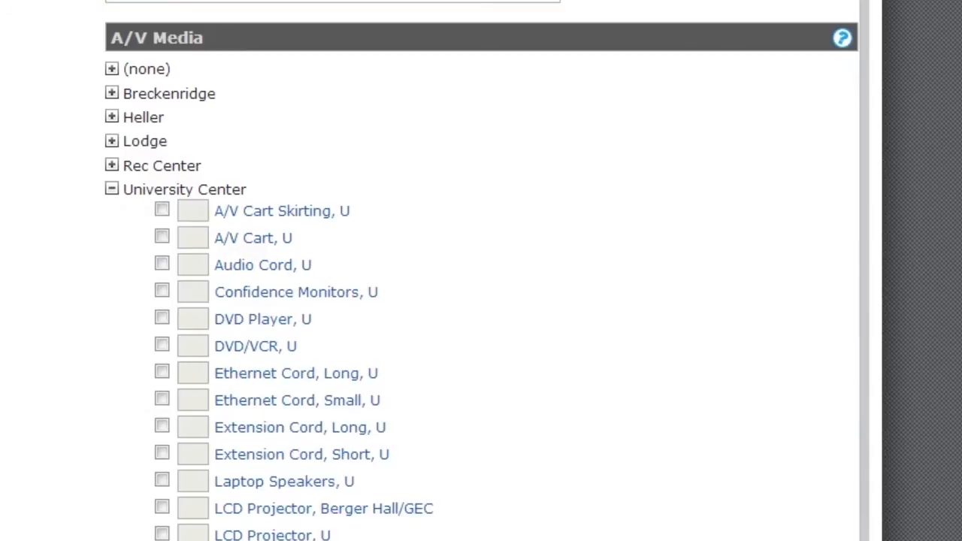
scroll(482, 301, "down", 3)
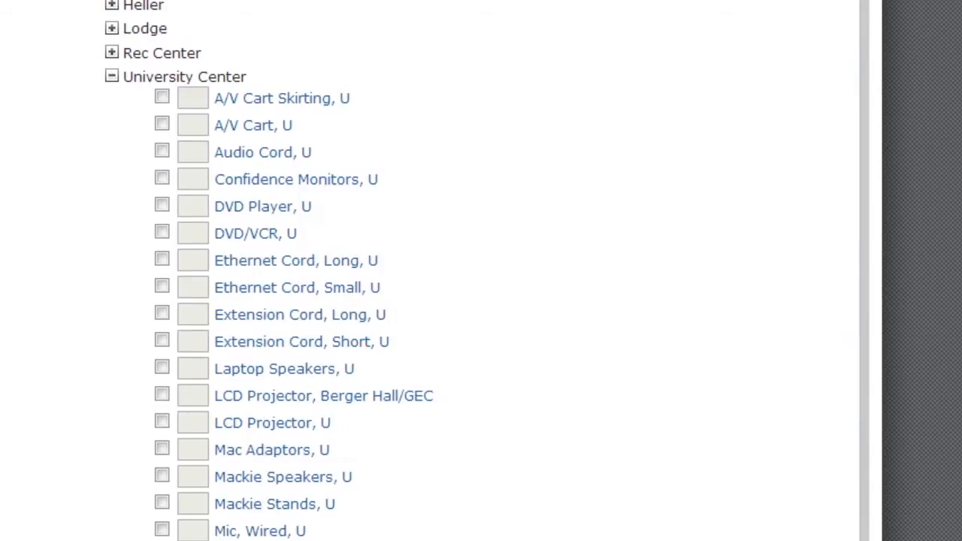
scroll(481, 300, "down", 3)
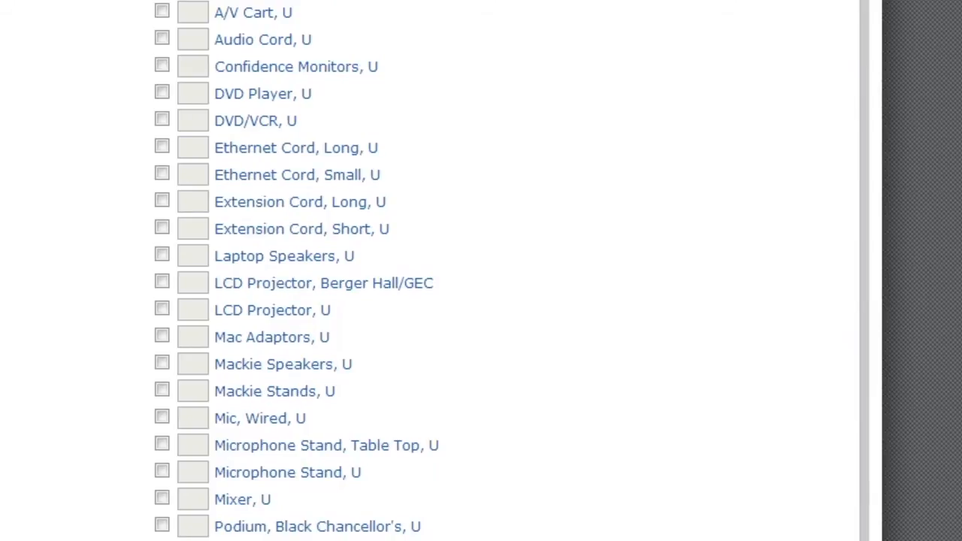
left_click(302, 229)
left_click(162, 416)
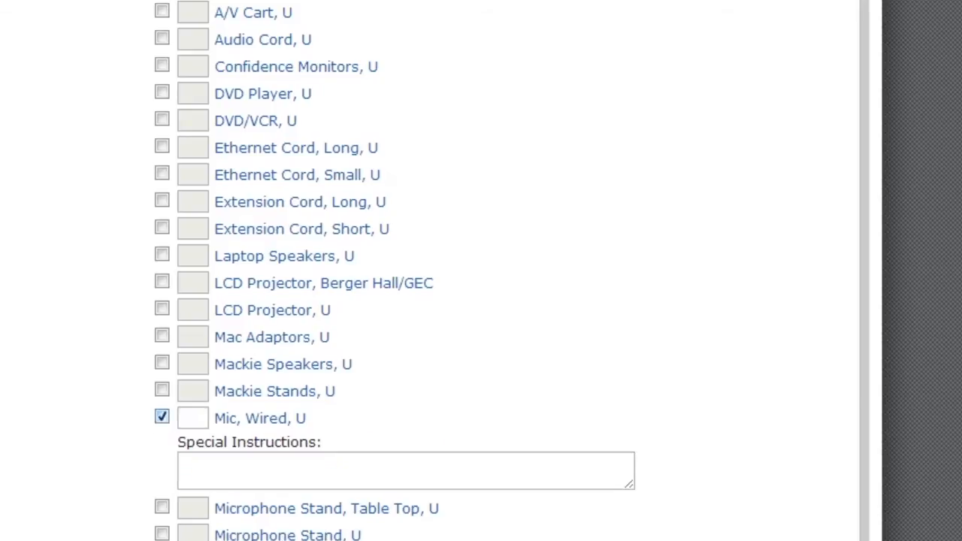
left_click(193, 418)
type("1")
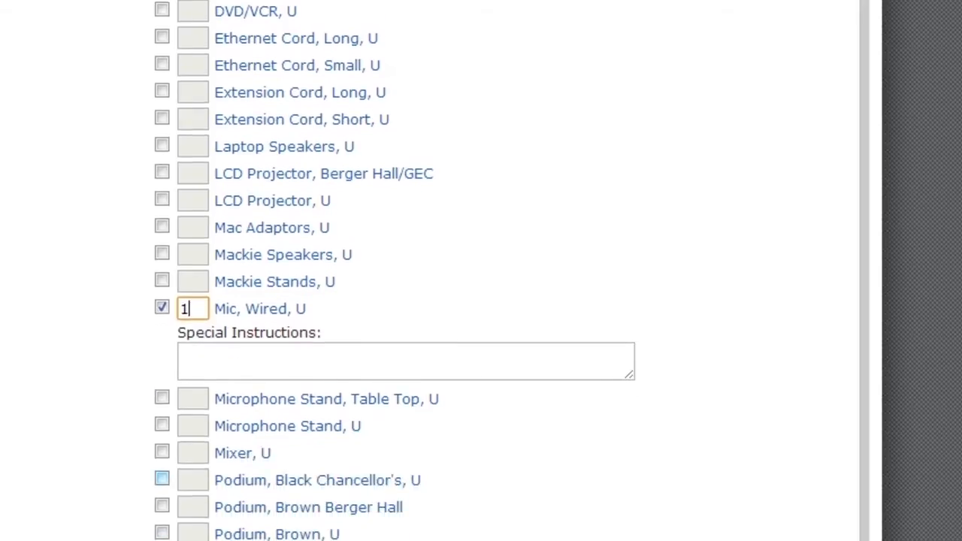
- Request one Black Chancellor's podium and one sound system, quantity 1 each
left_click(162, 259)
left_click(193, 261)
type("1")
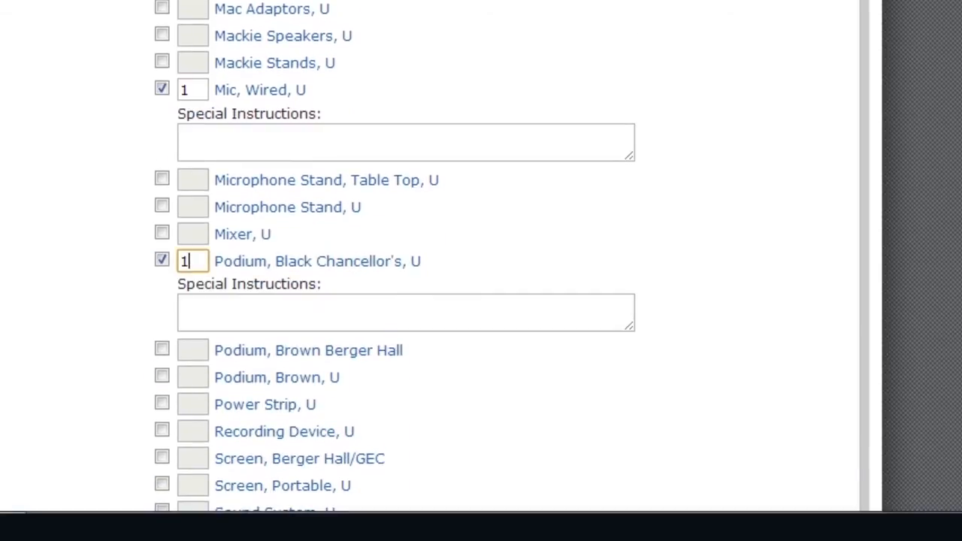
scroll(162, 260, "down", 3)
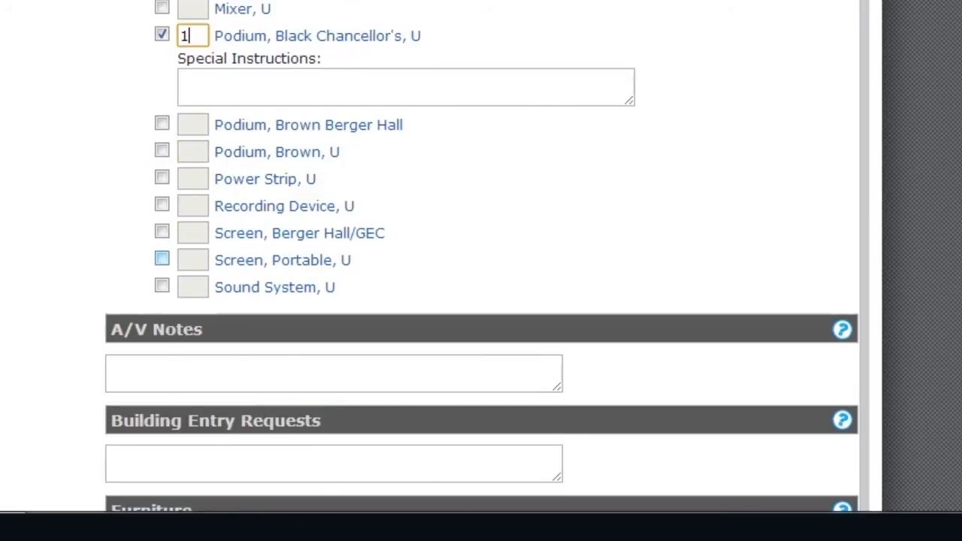
left_click(163, 287)
left_click(193, 287)
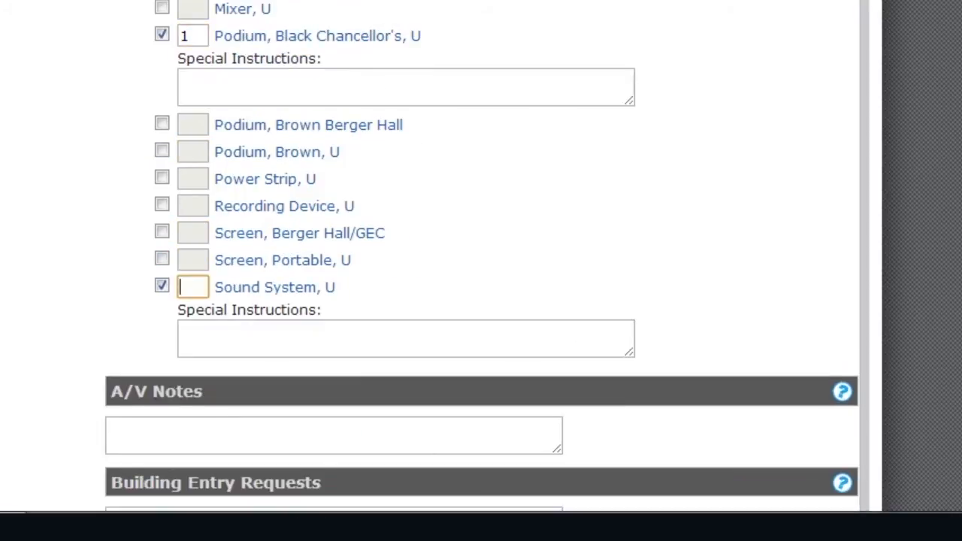
type("1")
scroll(481, 270, "down", 3)
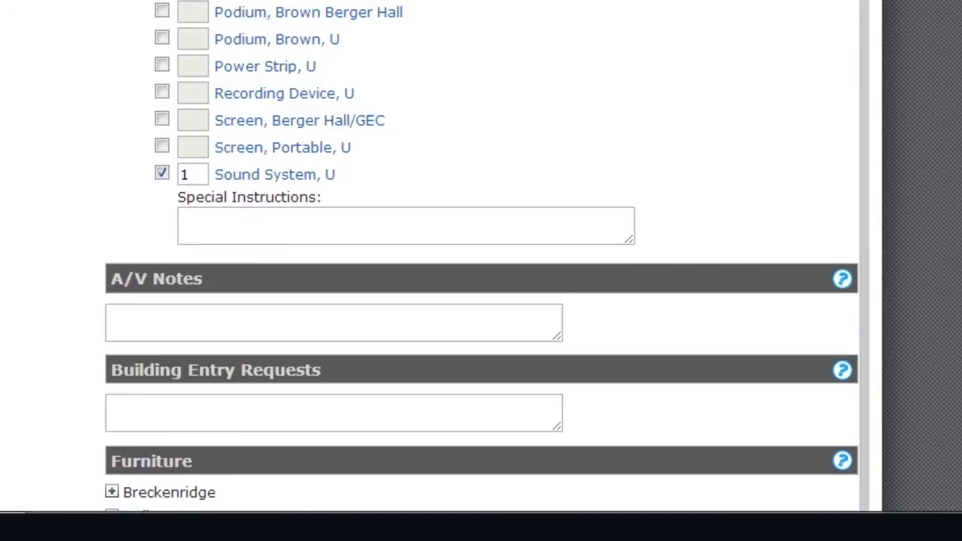
scroll(482, 255, "up", 5)
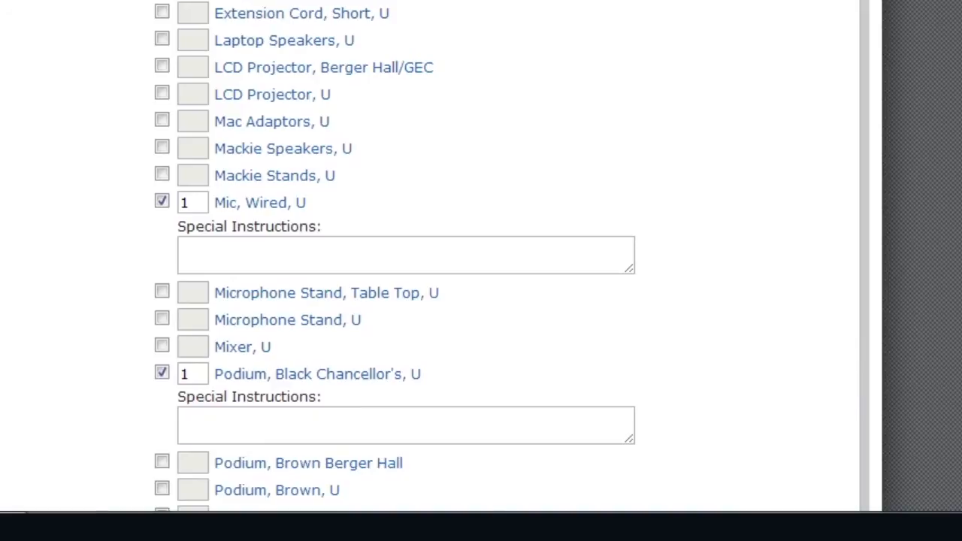
scroll(481, 255, "down", 5)
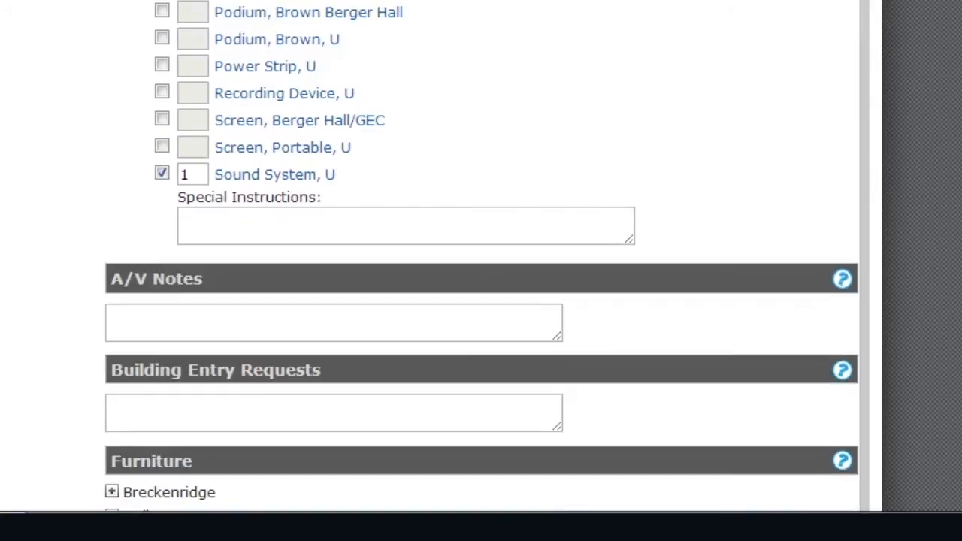
- Write '9:45am. No A/V needed.' in A/V Notes and check the notes guidance popup
scroll(481, 255, "down", 5)
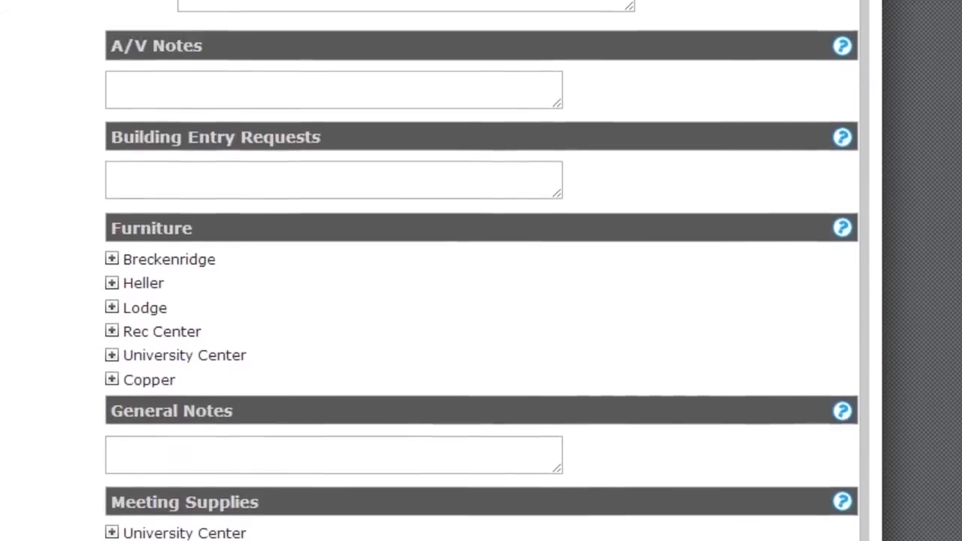
left_click(333, 90)
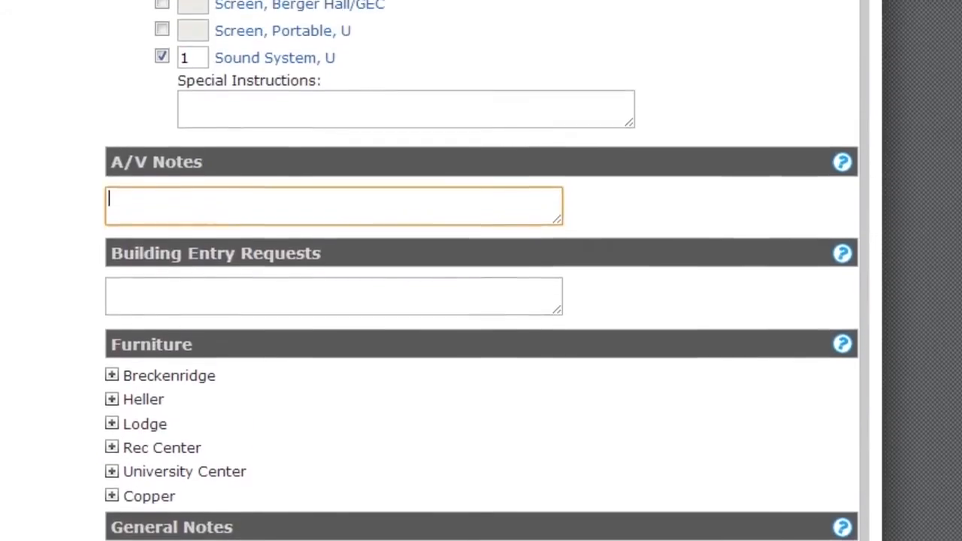
scroll(334, 90, "down", 1)
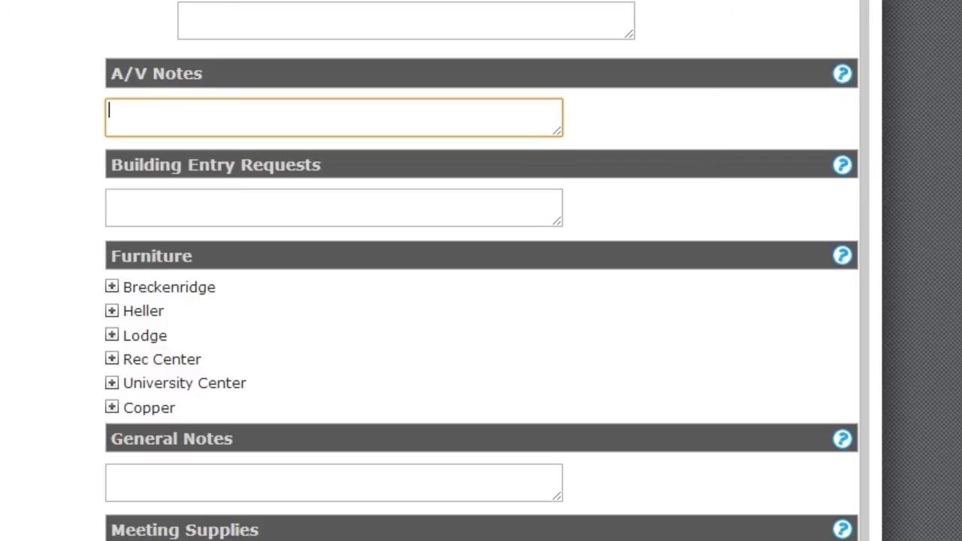
type("9:4")
type("5am")
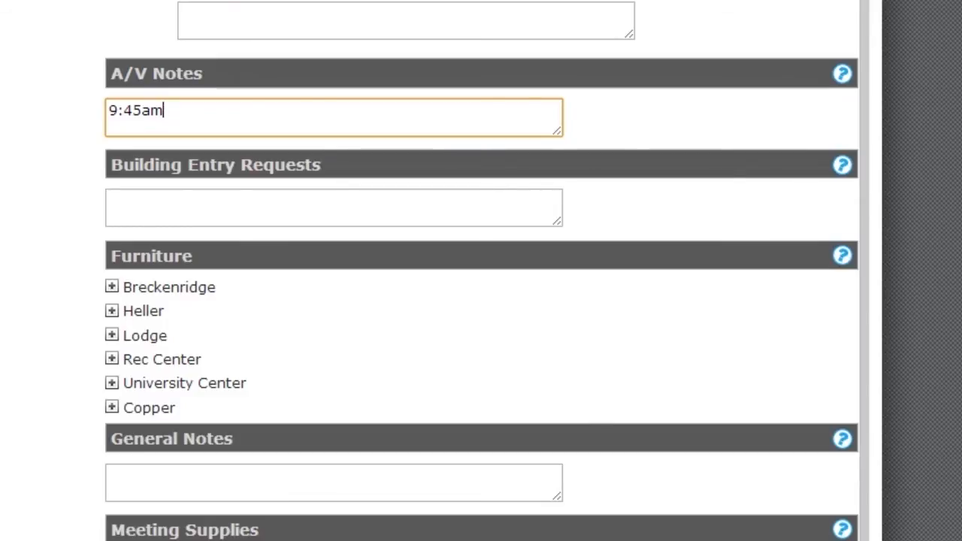
type(".  No ")
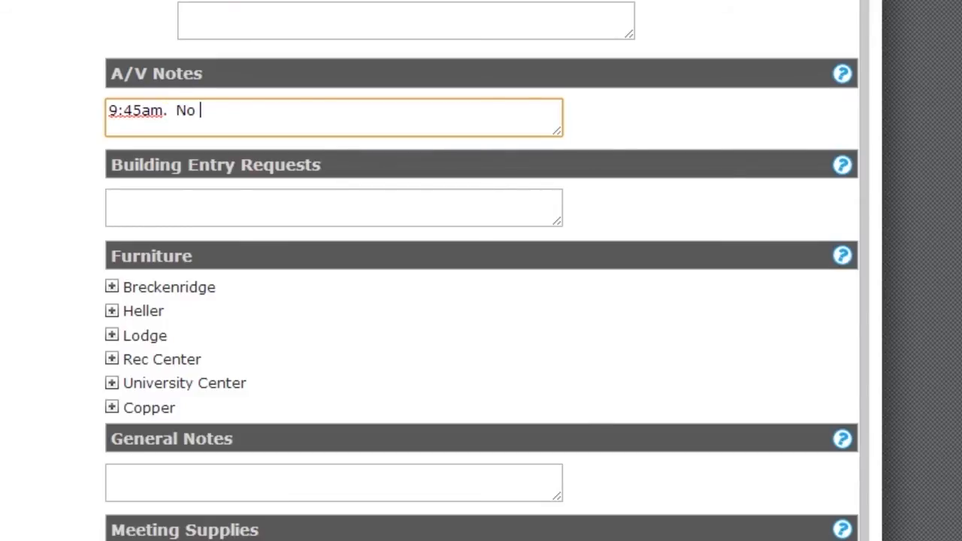
type("A/V needed.")
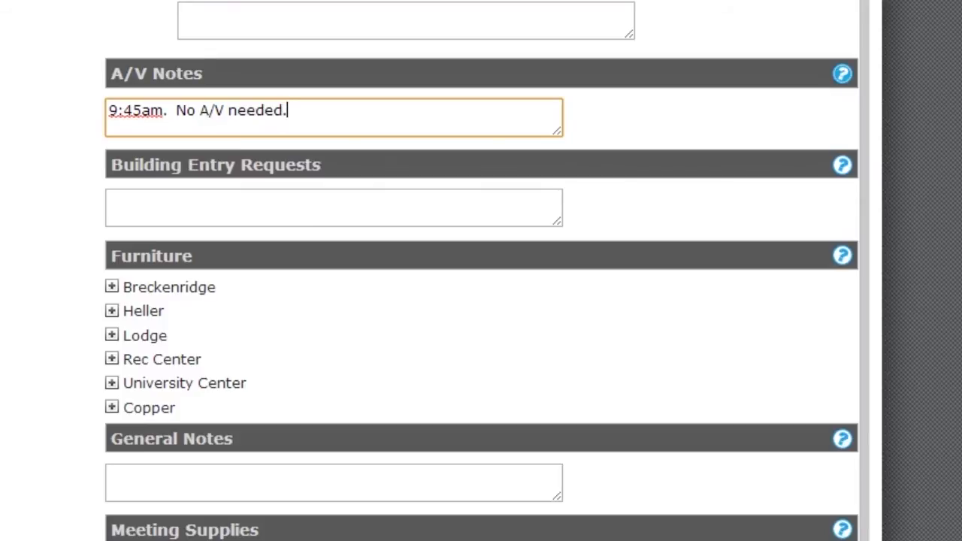
left_click(843, 73)
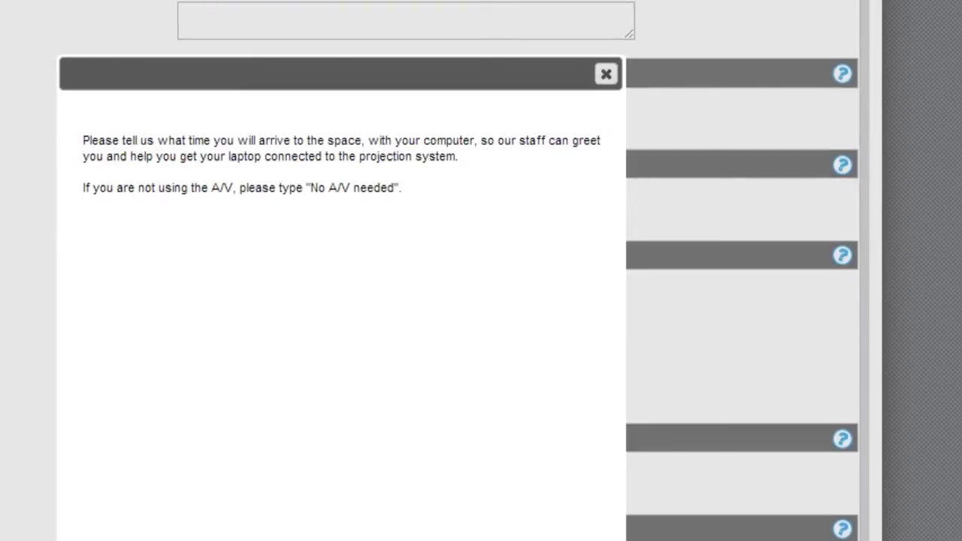
left_click(605, 73)
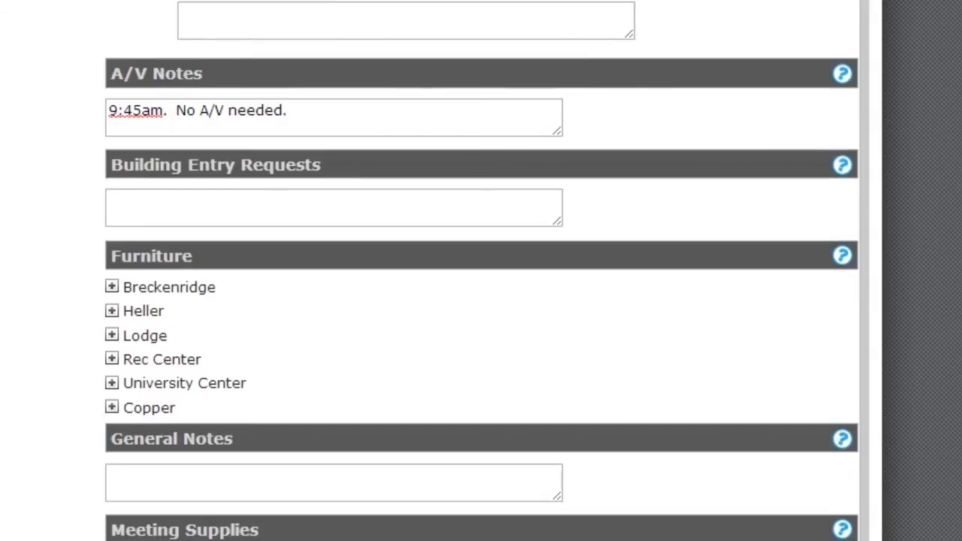
- Expand University Center under Furniture to list its chairs, tables and staging items
left_click(334, 207)
scroll(333, 207, "down", 1)
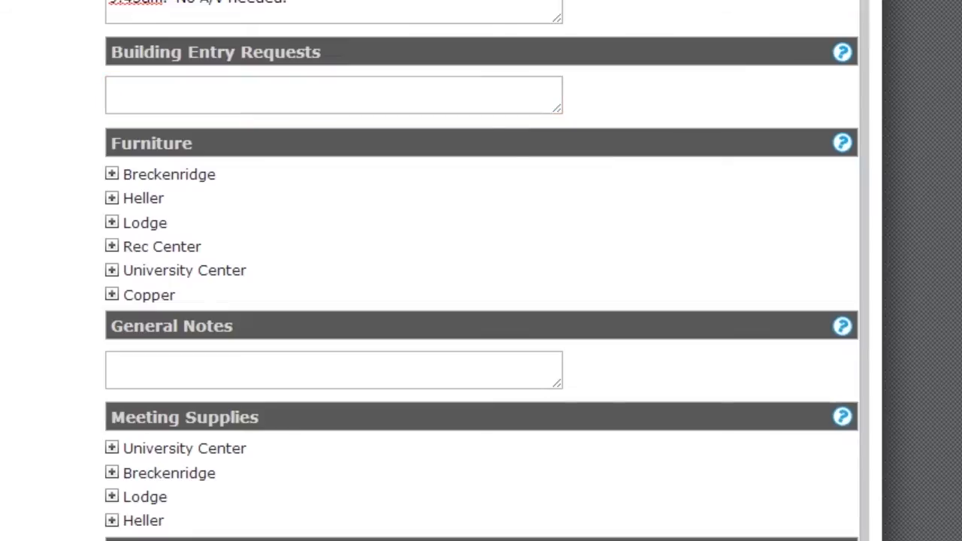
scroll(481, 270, "down", 1)
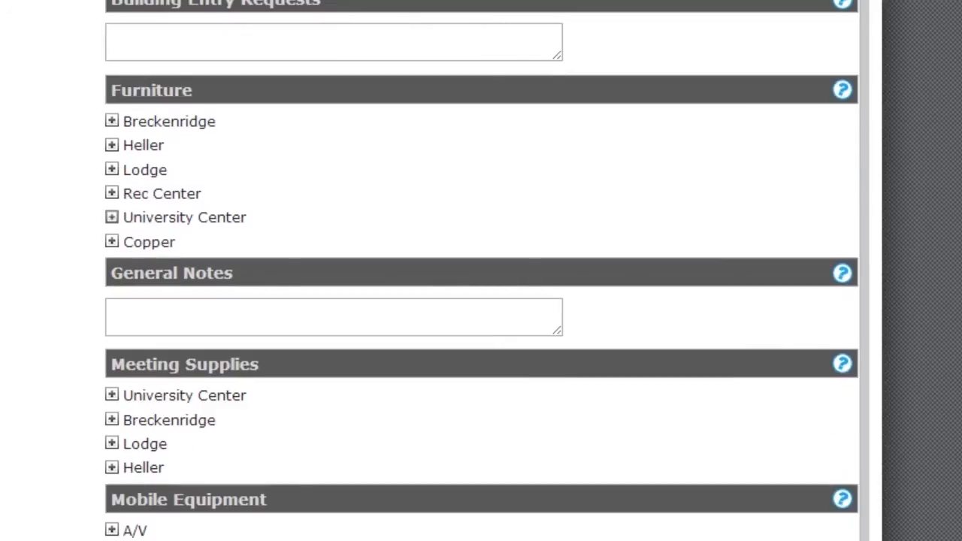
left_click(112, 217)
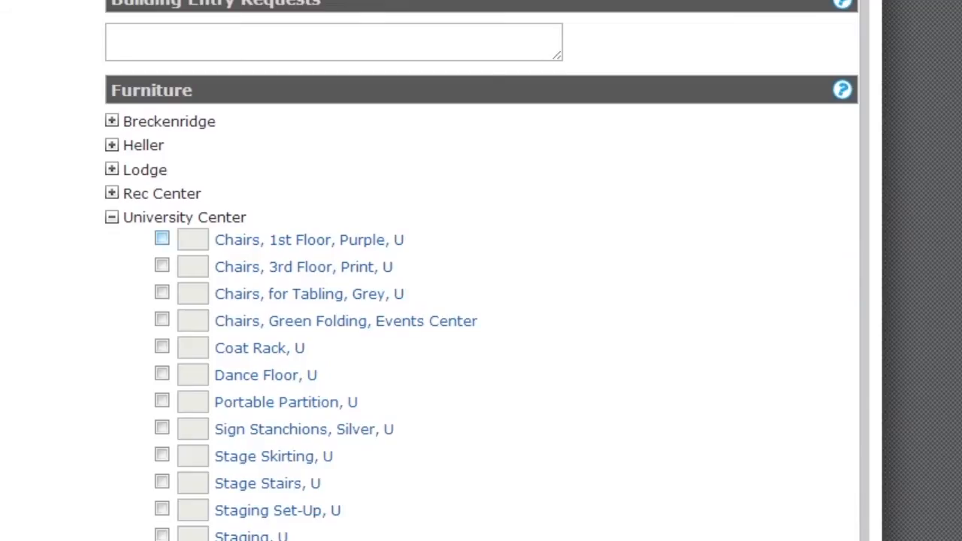
- Request 15 purple 1st-floor chairs and 2 buffet tables with the note 'Catering tables.'
left_click(162, 238)
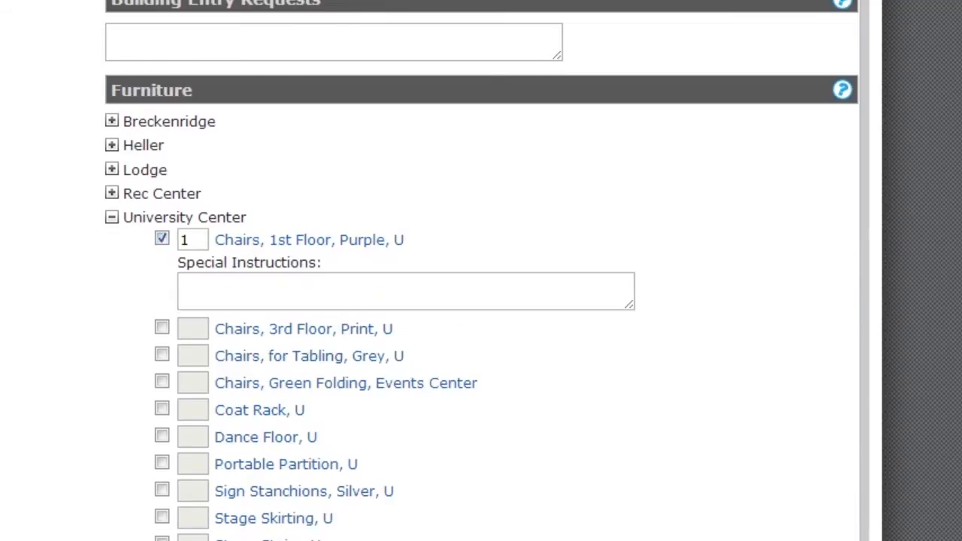
type("5")
scroll(162, 325, "down", 5)
left_click(161, 324)
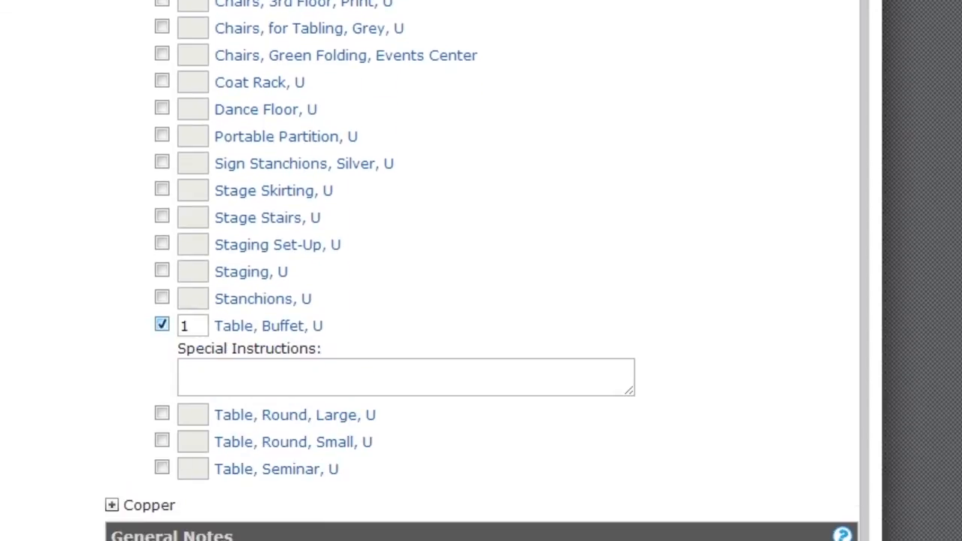
double_click(187, 325)
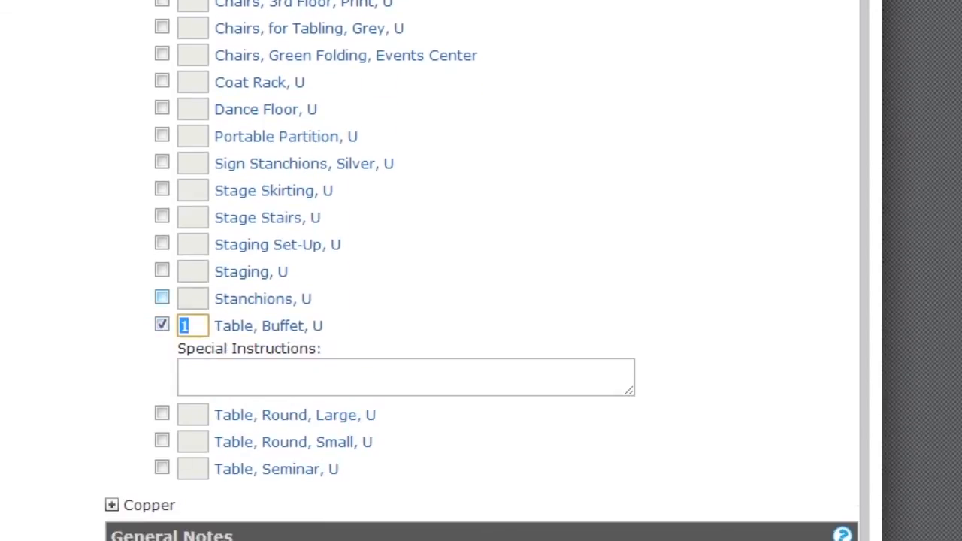
type("2")
left_click(196, 373)
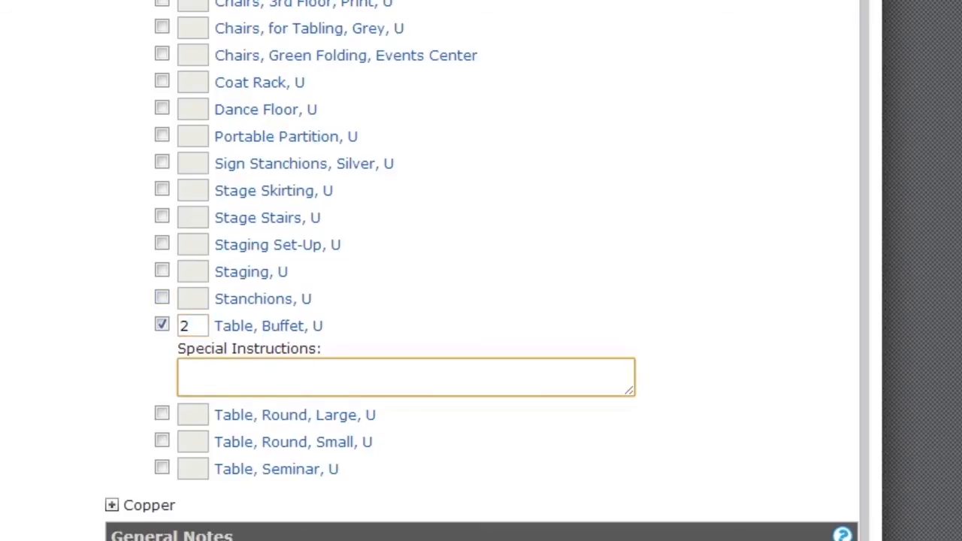
type("Catering tables.")
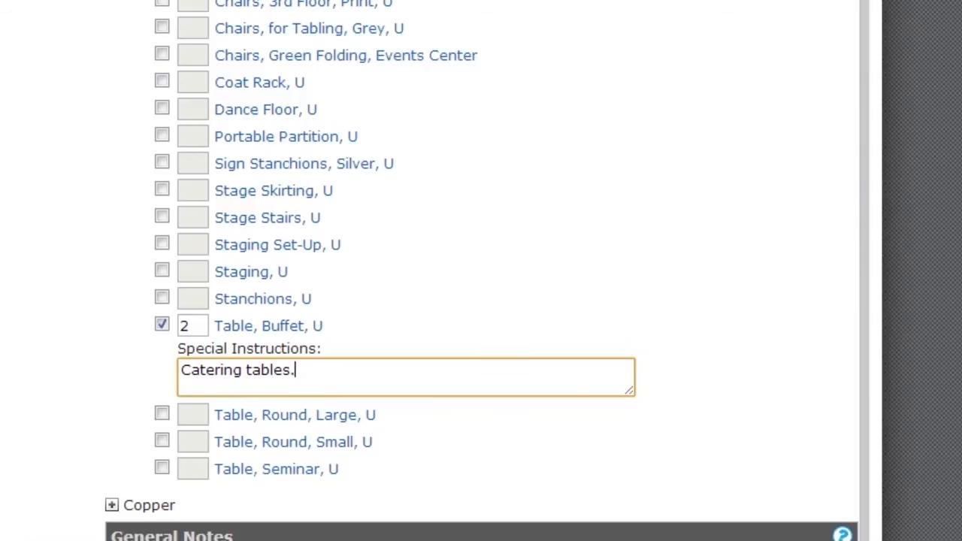
left_click(91, 225)
scroll(481, 271, "down", 3)
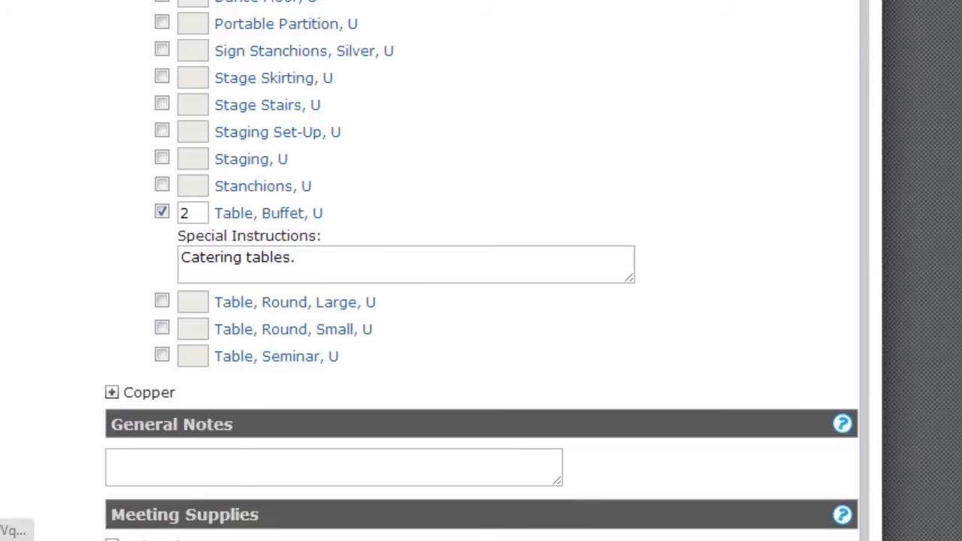
left_click(263, 187)
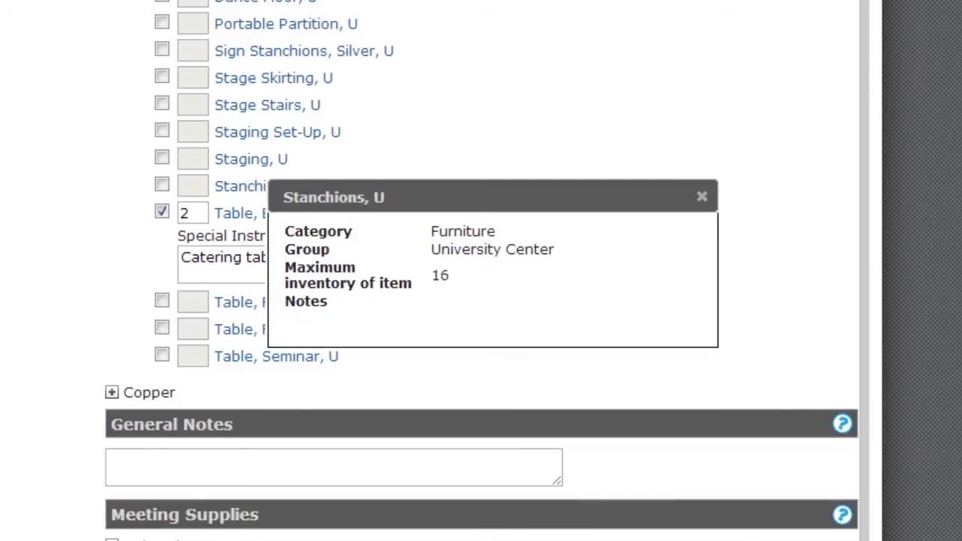
left_click(701, 196)
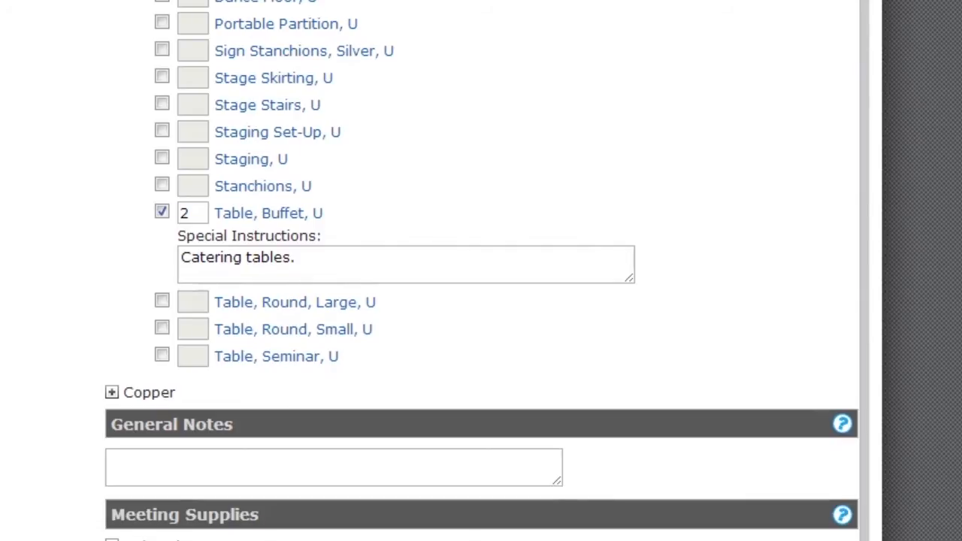
scroll(481, 271, "down", 6)
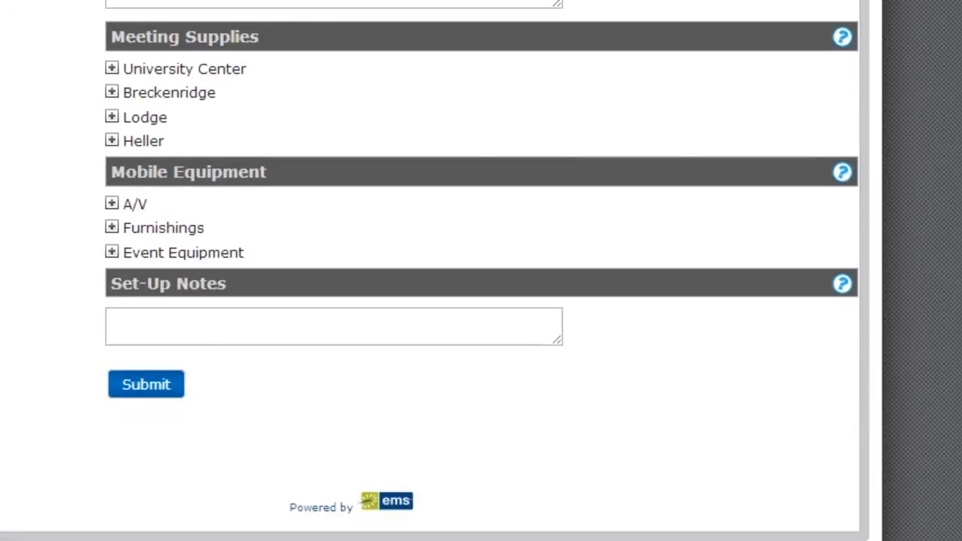
scroll(481, 271, "up", 5)
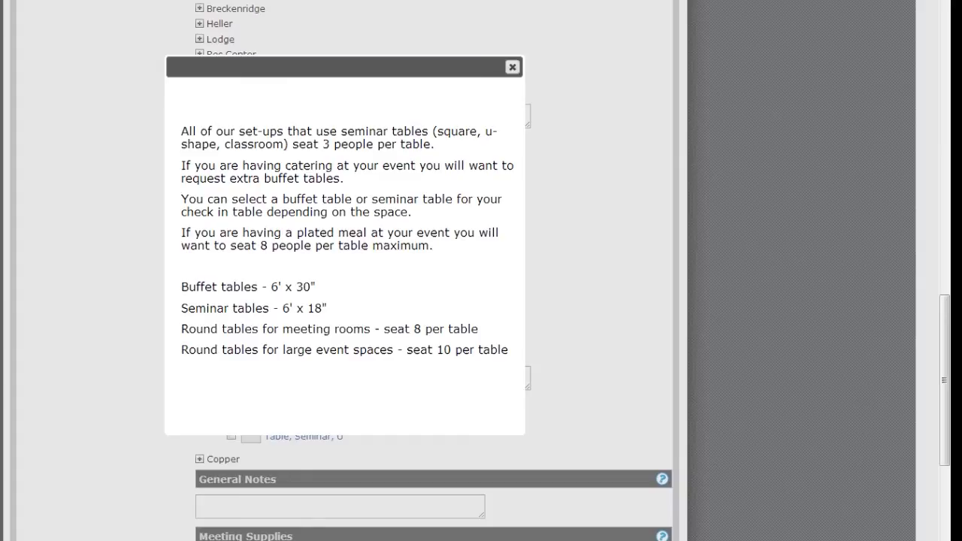
left_click(512, 67)
scroll(434, 271, "down", 4)
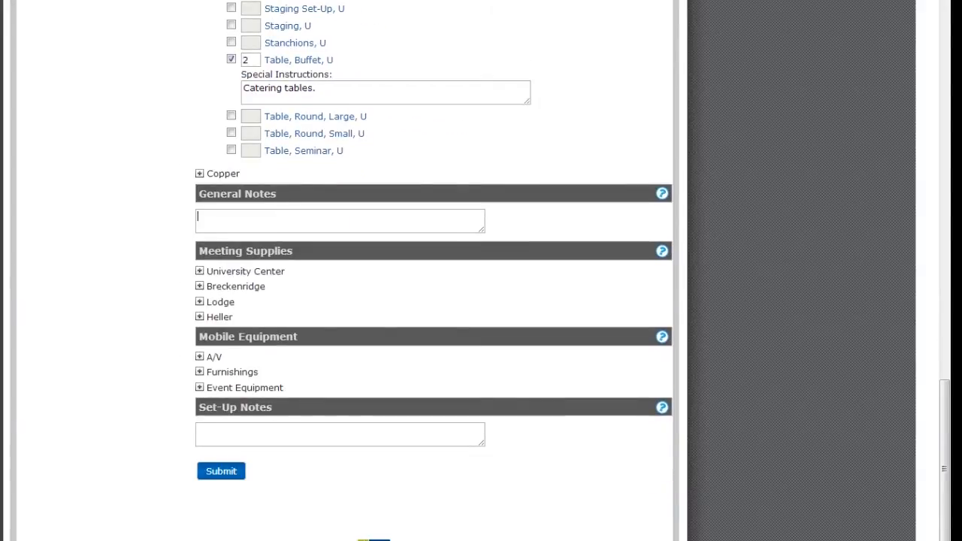
- Expand University Center under Meeting Supplies and view the Whiteboard, Rail details
left_click(197, 217)
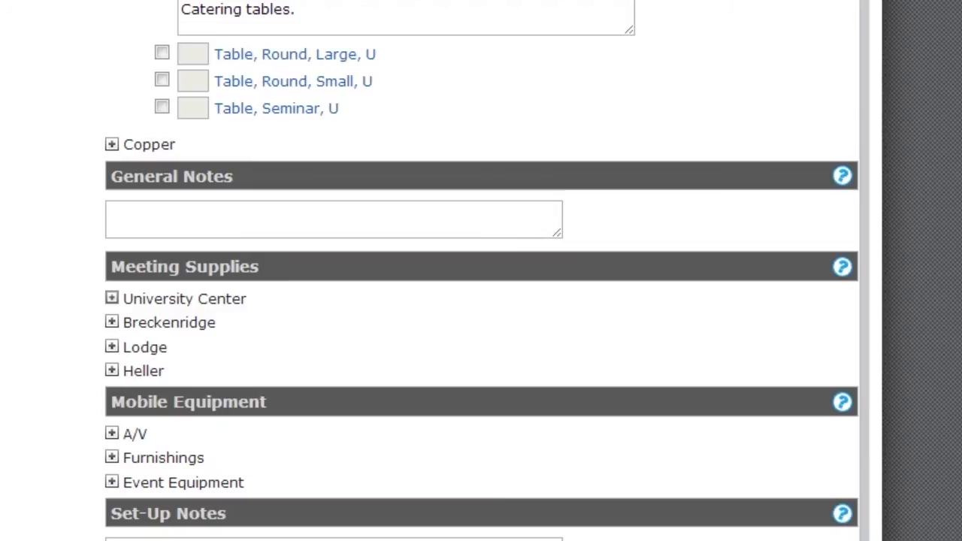
left_click(111, 298)
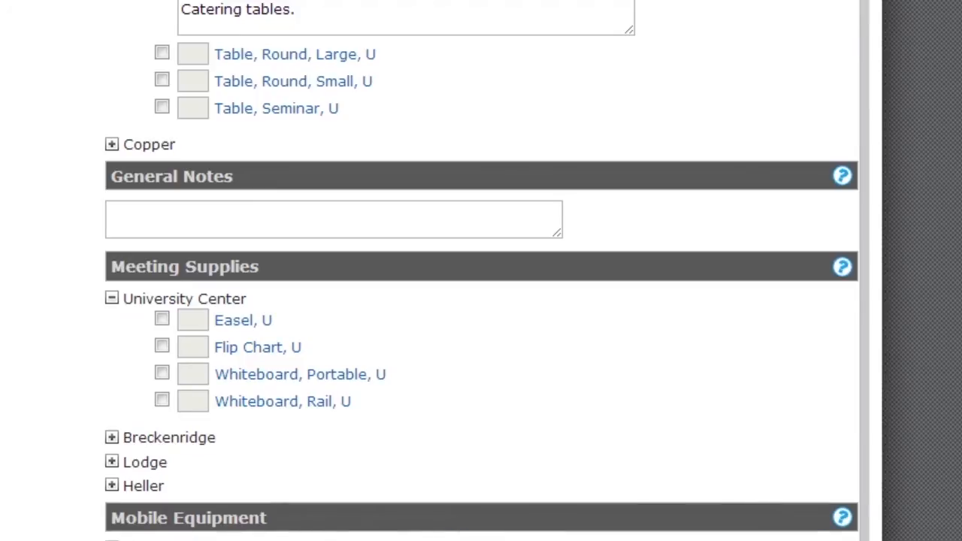
left_click(283, 402)
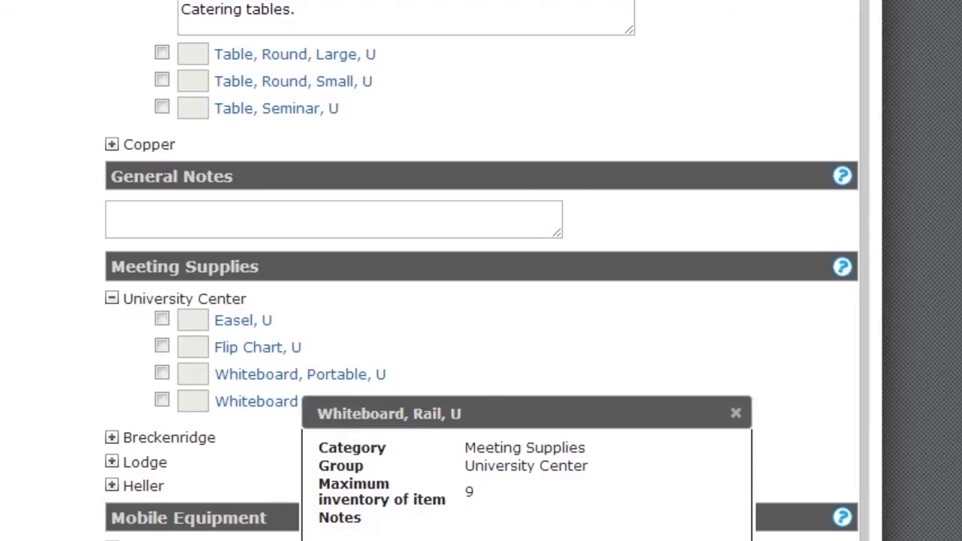
left_click(736, 414)
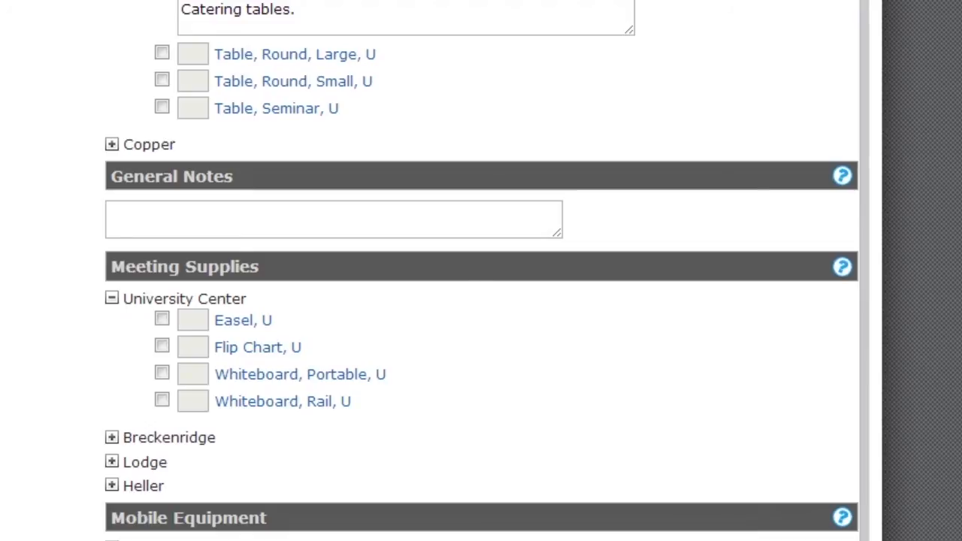
scroll(481, 271, "down", 4)
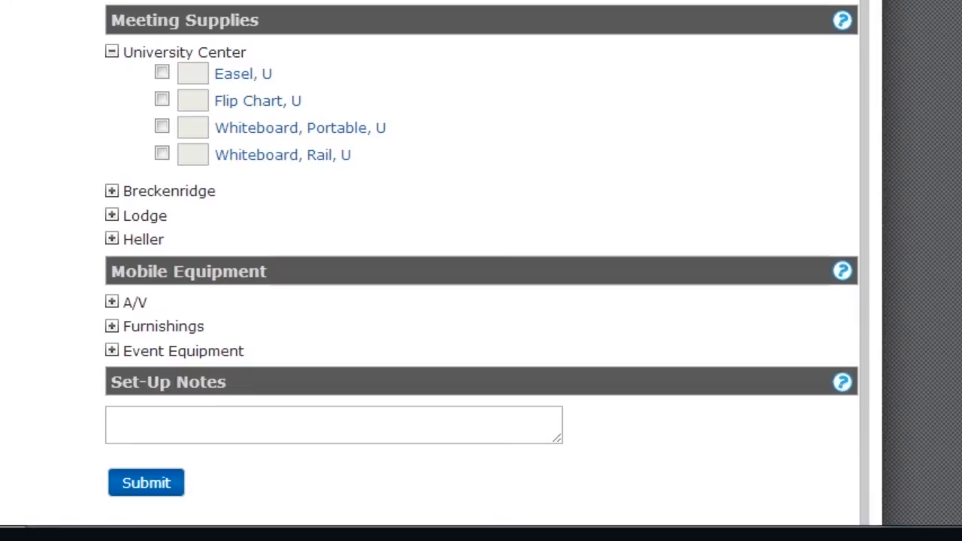
- Expand the A/V, Furnishings and Event Equipment groups and review the mobile equipment help
left_click(111, 301)
scroll(481, 270, "down", 5)
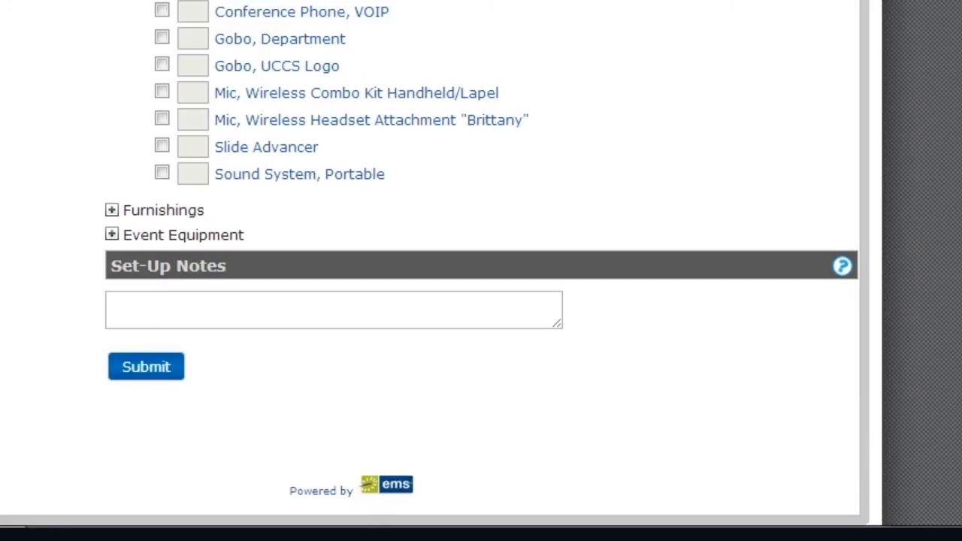
left_click(111, 210)
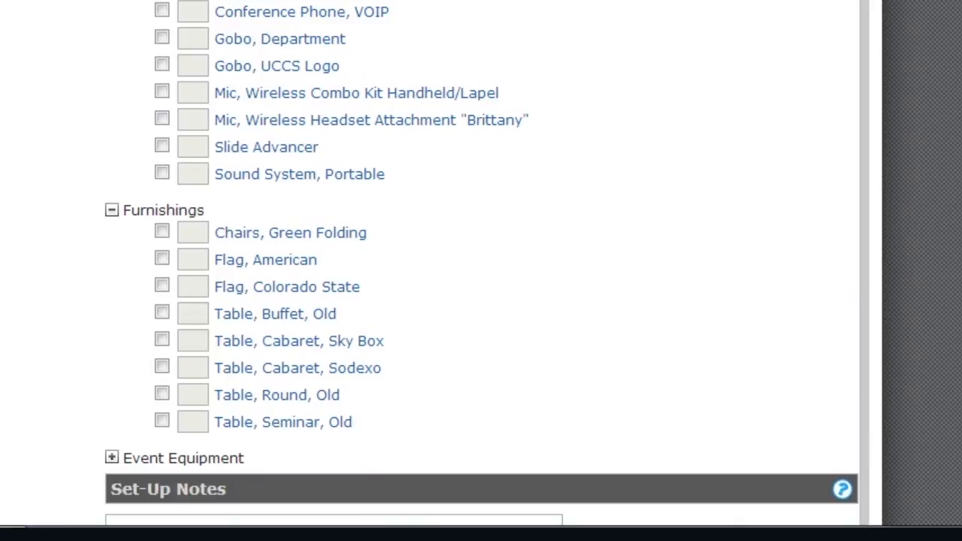
scroll(481, 271, "down", 3)
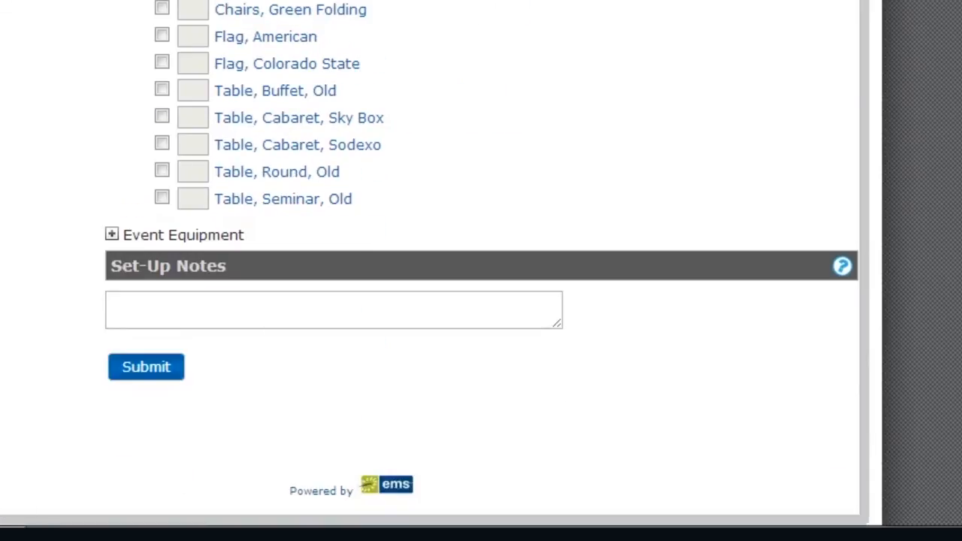
left_click(111, 234)
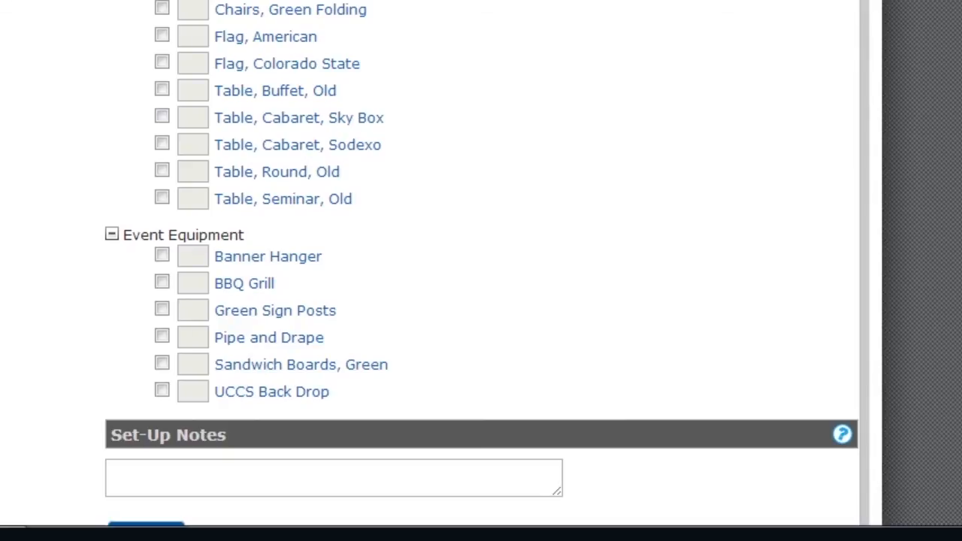
left_click(899, 35)
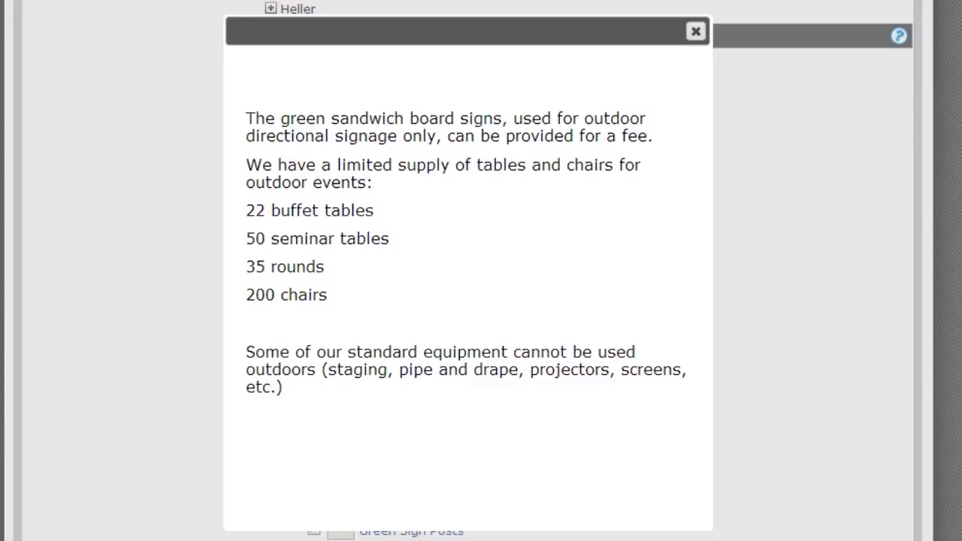
left_click(696, 31)
scroll(481, 271, "down", 4)
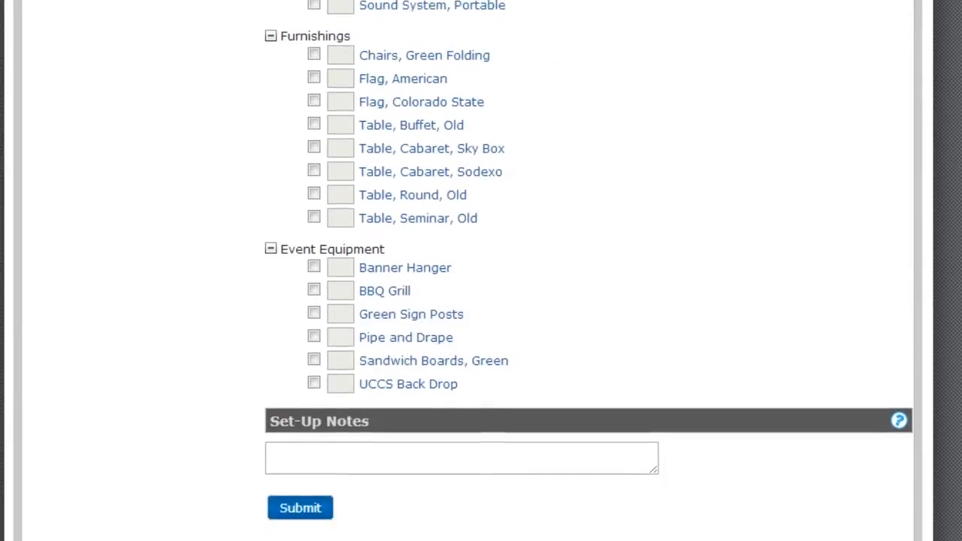
left_click(462, 357)
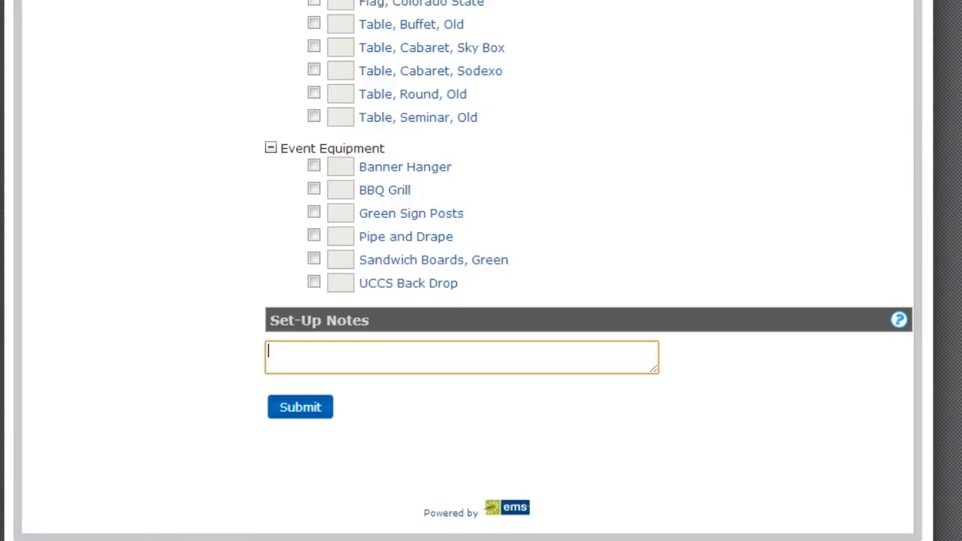
left_click(899, 321)
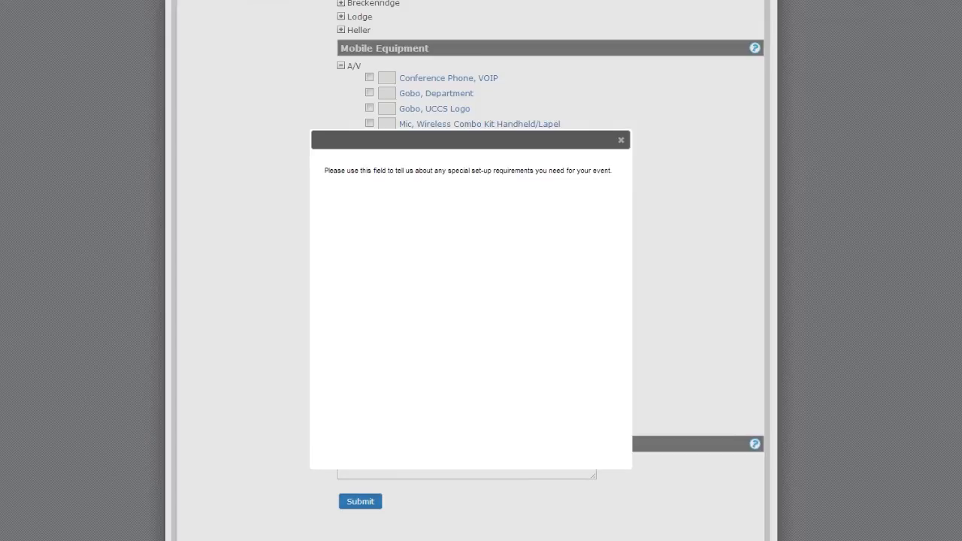
left_click(621, 139)
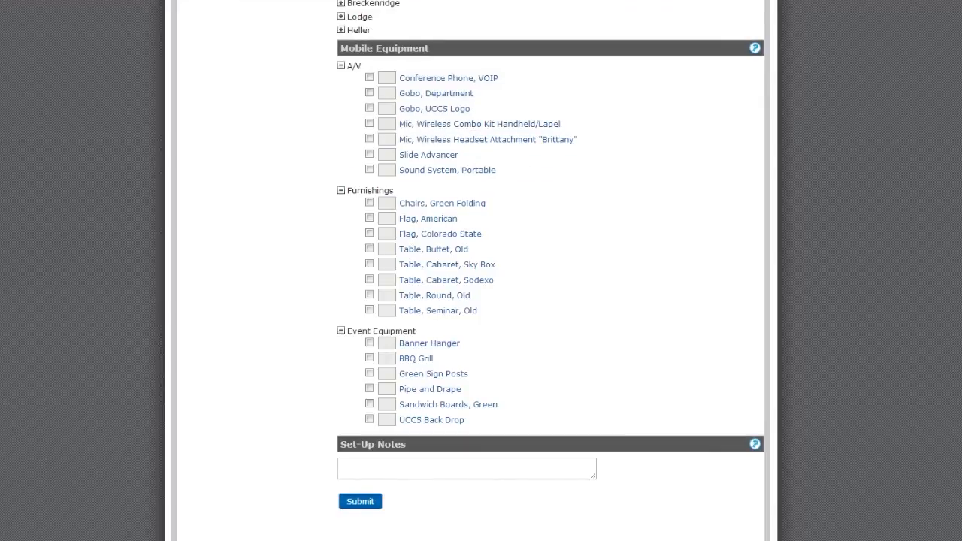
scroll(551, 271, "up", 15)
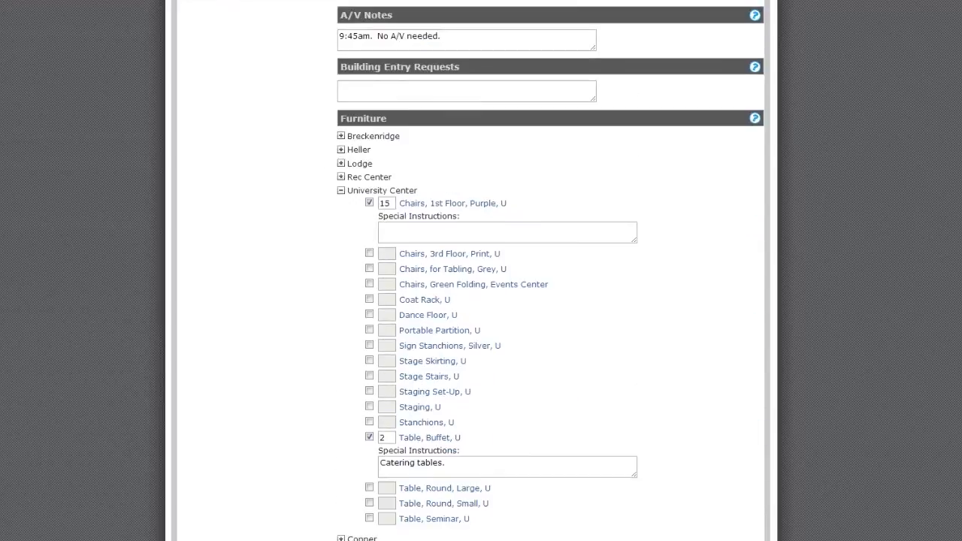
scroll(550, 270, "up", 15)
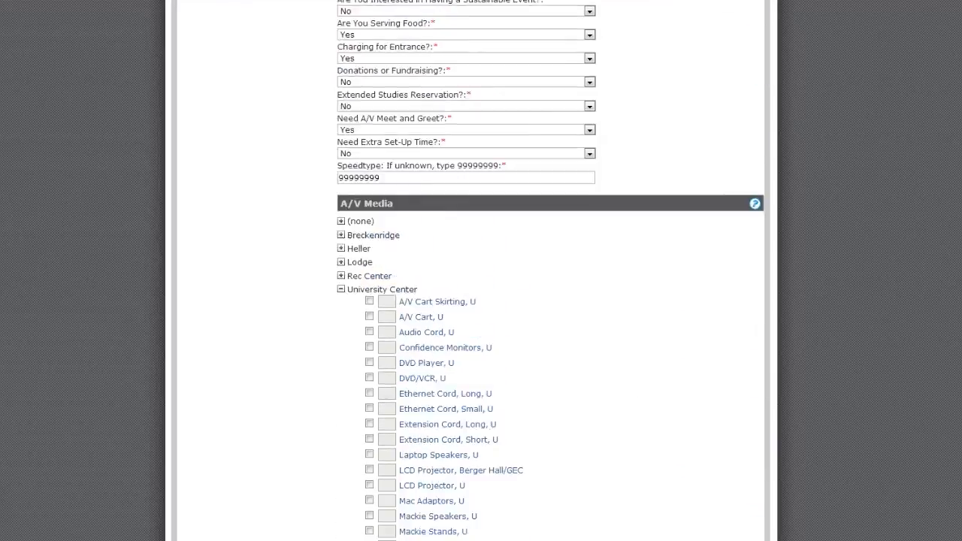
scroll(550, 271, "down", 15)
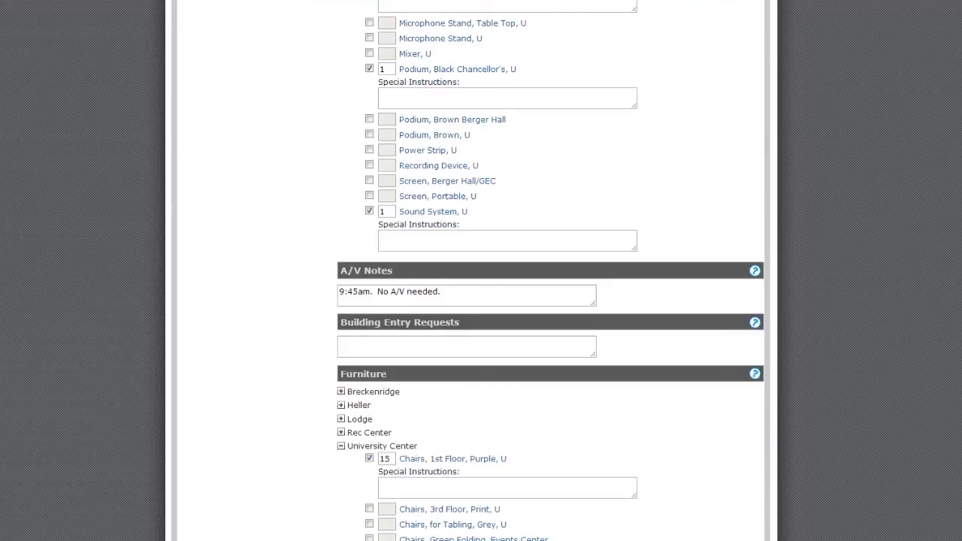
scroll(551, 271, "down", 10)
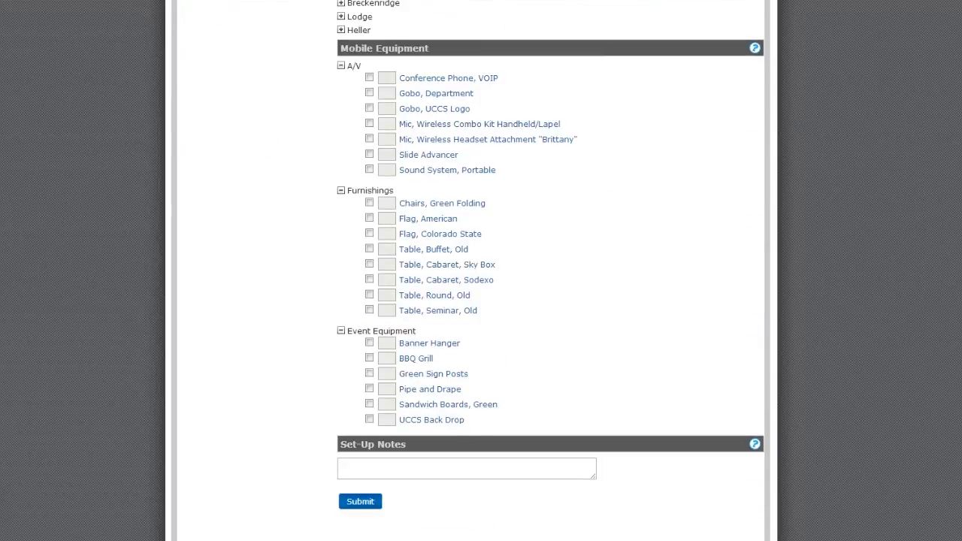
- Submit the completed room request
left_click(361, 501)
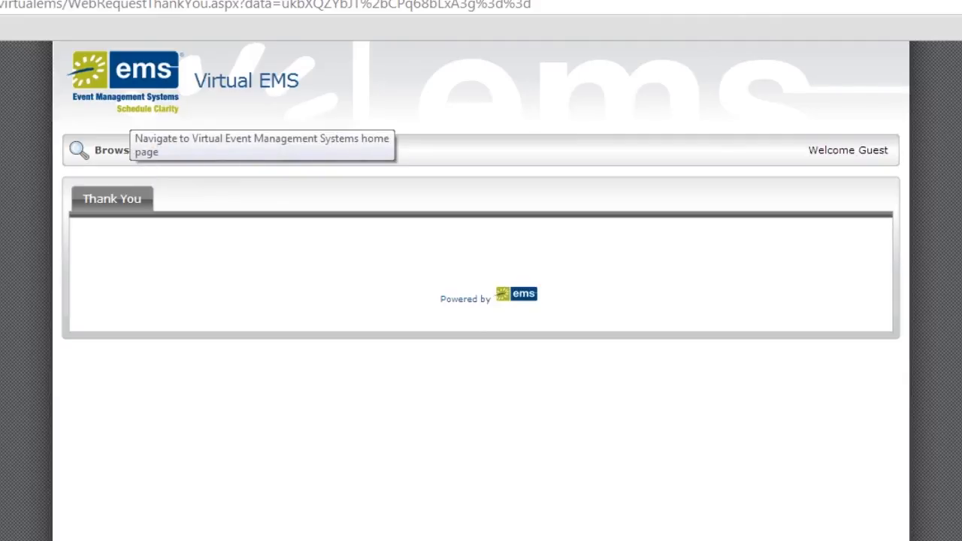
- Leave the Thank You page via the EMS logo to reach the Virtual EMS home page welcome message
left_click(129, 101)
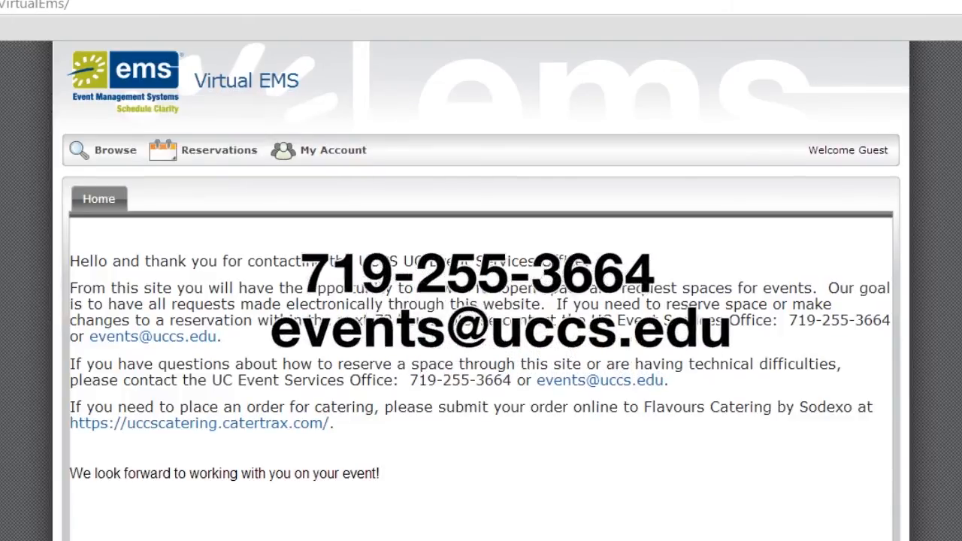
mouse_move(203, 151)
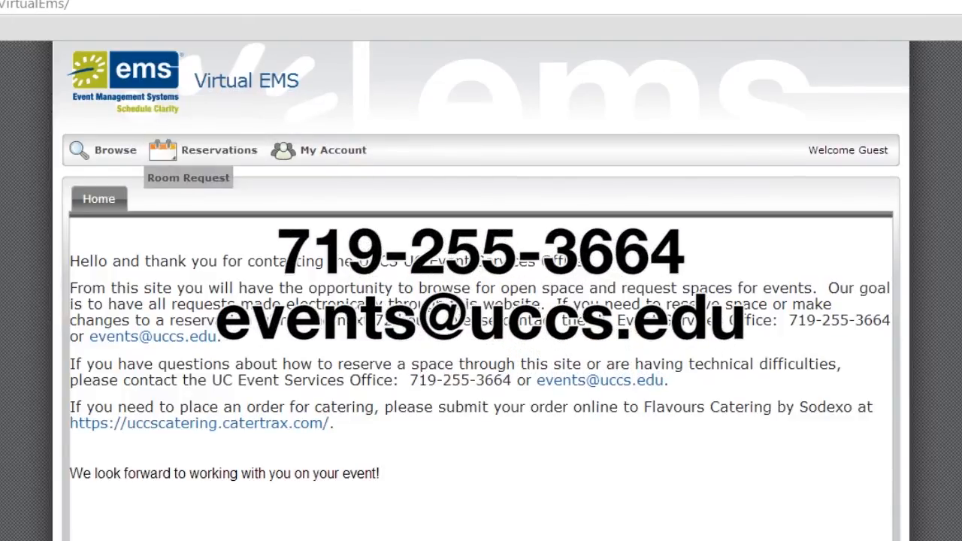